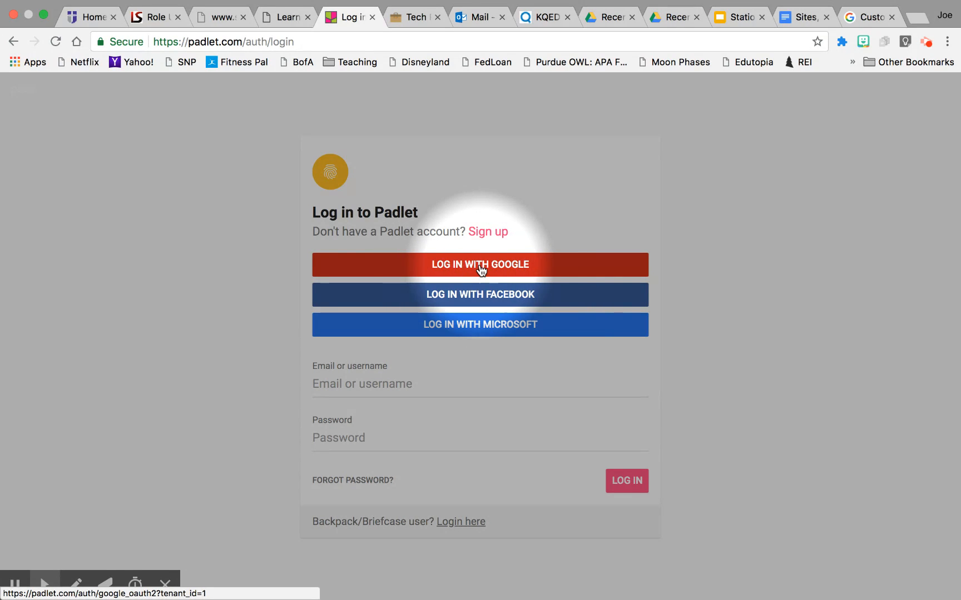
# Step: Log in to Padlet with the Google account
pyautogui.click(481, 271)
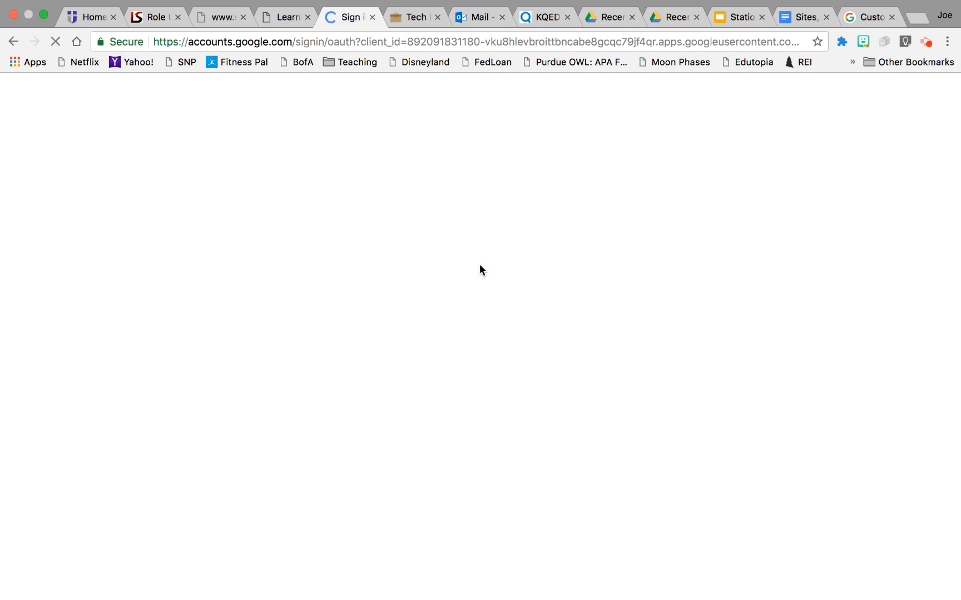
pyautogui.click(440, 357)
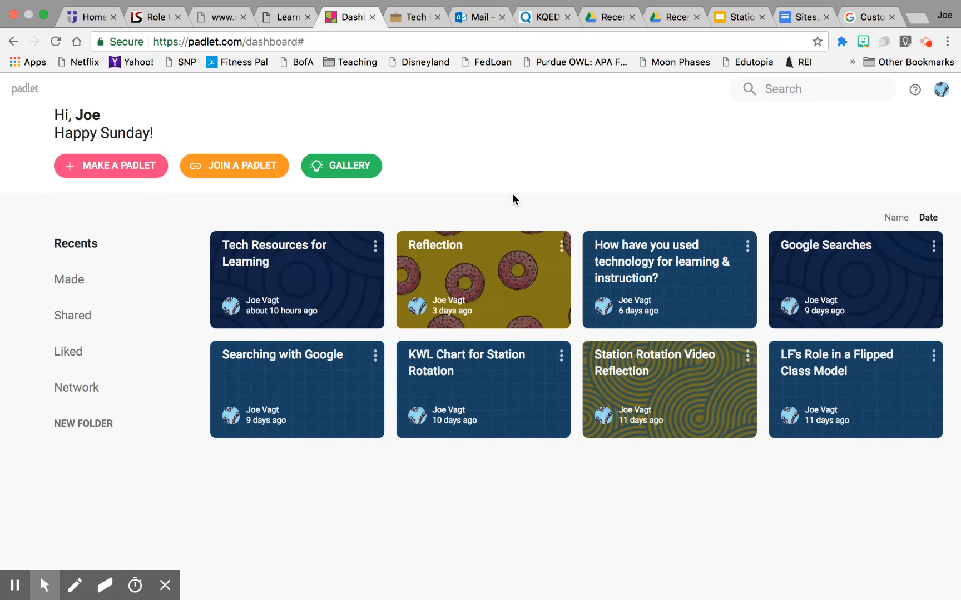
pyautogui.moveTo(45, 586)
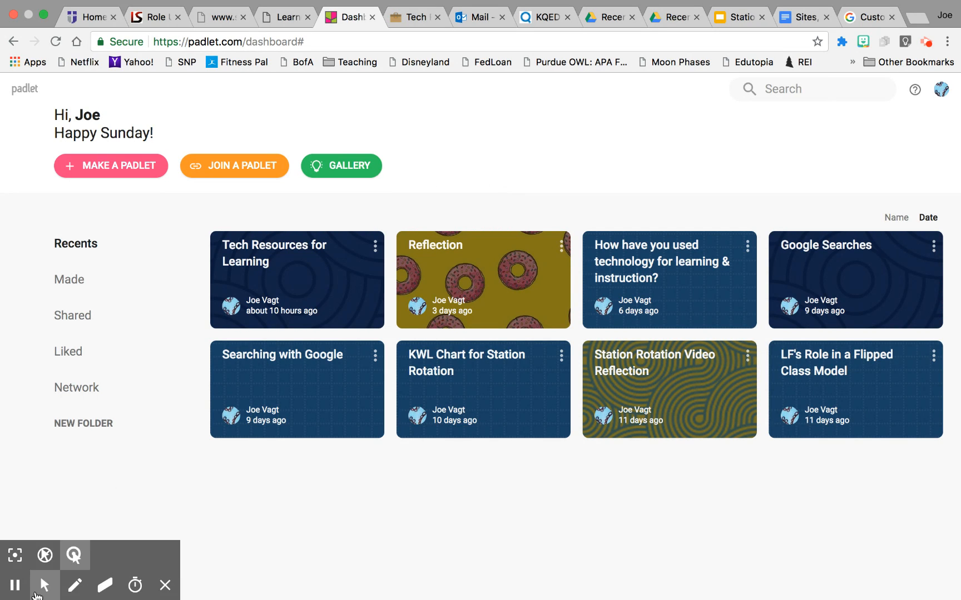
pyautogui.click(14, 555)
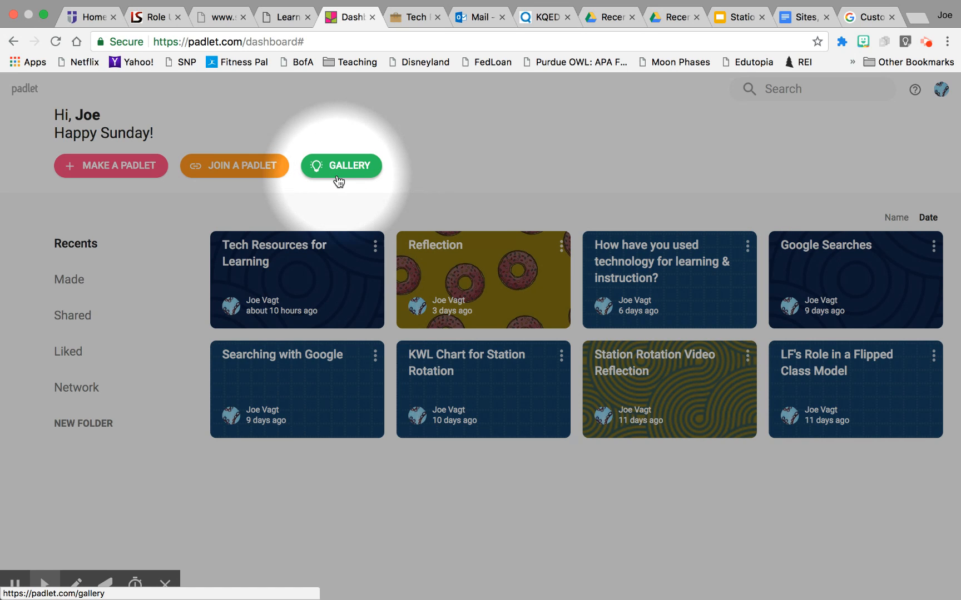
# Step: Start making a new padlet and look through the blank layouts and templates on offer
pyautogui.click(111, 173)
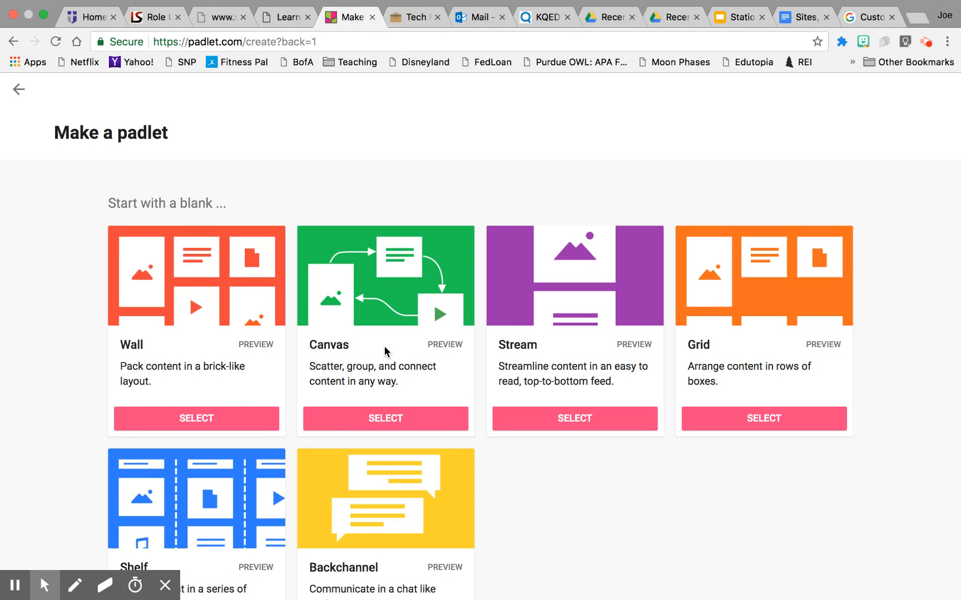
pyautogui.scroll(-2, 385, 349)
pyautogui.scroll(-3, 385, 349)
pyautogui.scroll(2, 386, 349)
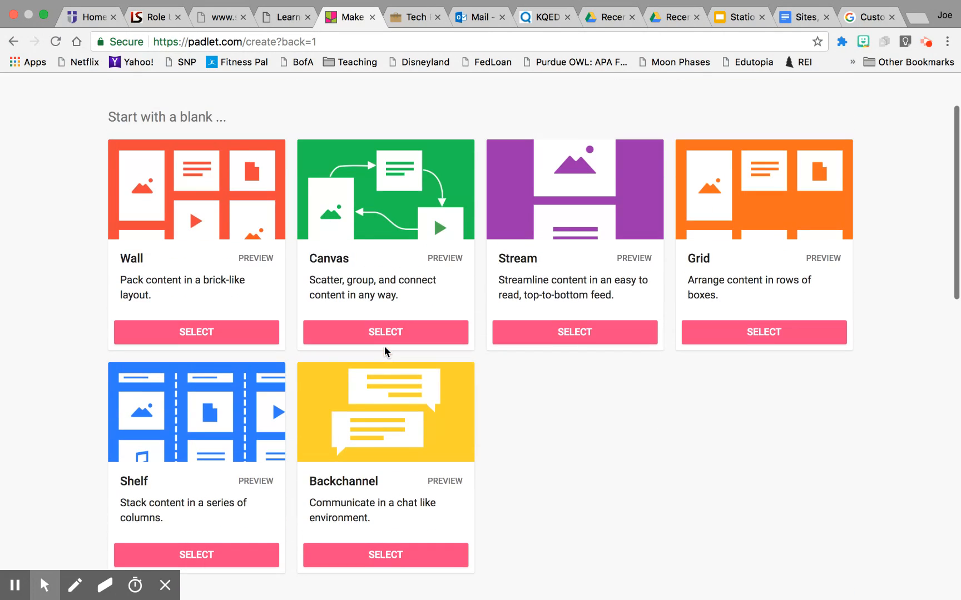
pyautogui.scroll(-1, 386, 349)
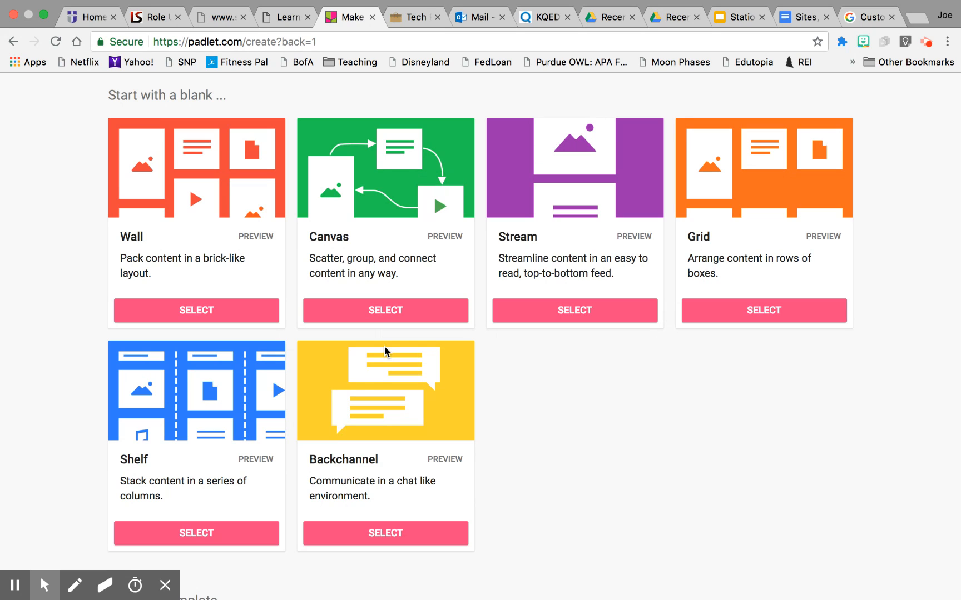
pyautogui.moveTo(44, 588)
pyautogui.click(16, 557)
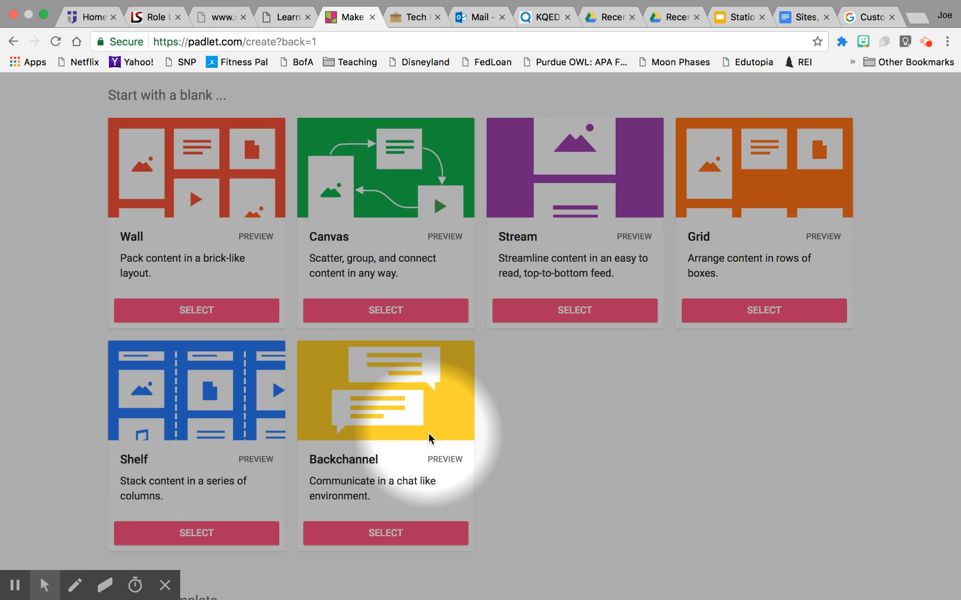
pyautogui.scroll(-8, 428, 431)
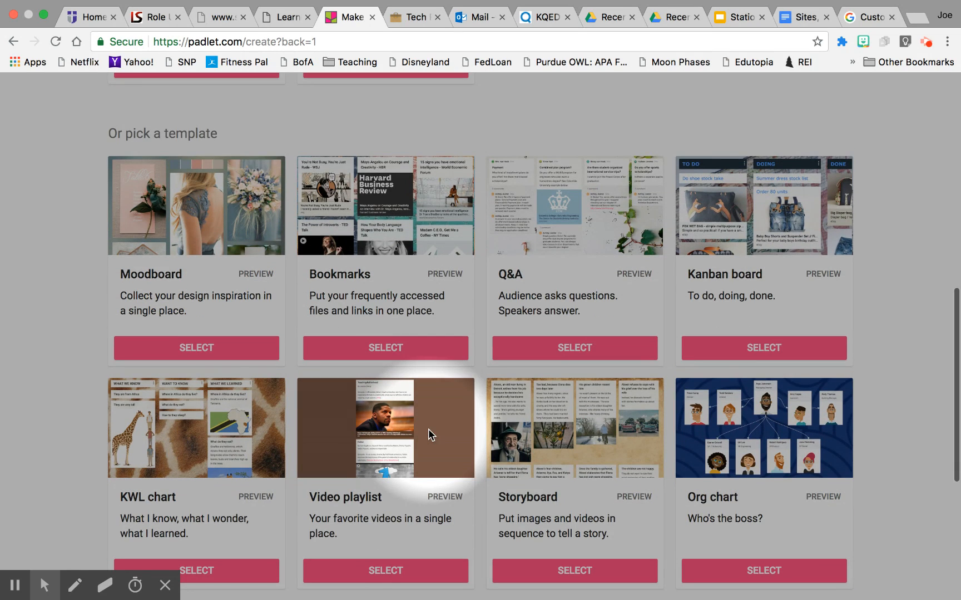
pyautogui.scroll(-2, 677, 440)
pyautogui.scroll(-1, 676, 435)
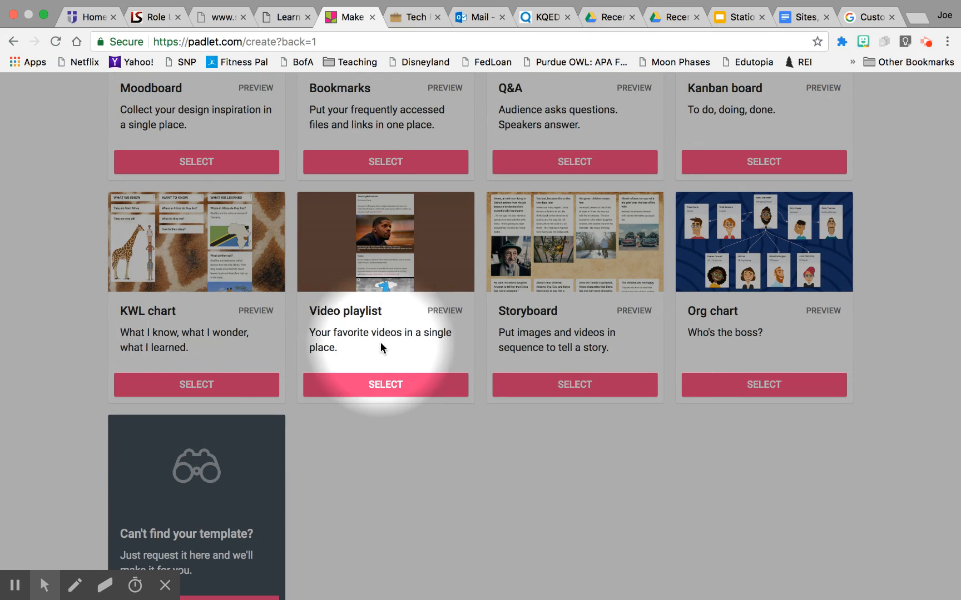
# Step: Create the padlet from the blank Wall layout
pyautogui.scroll(3, 525, 246)
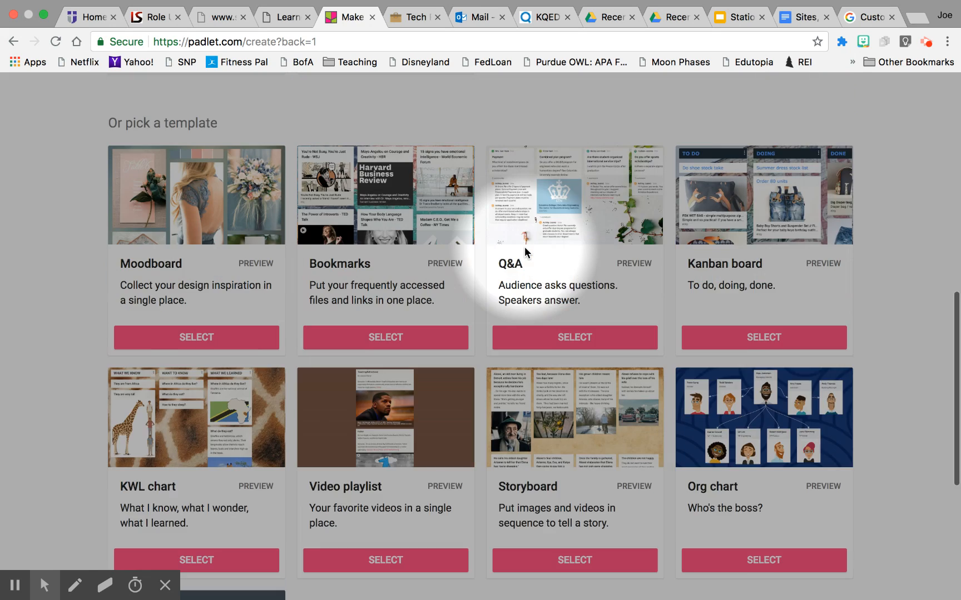
pyautogui.scroll(7, 525, 248)
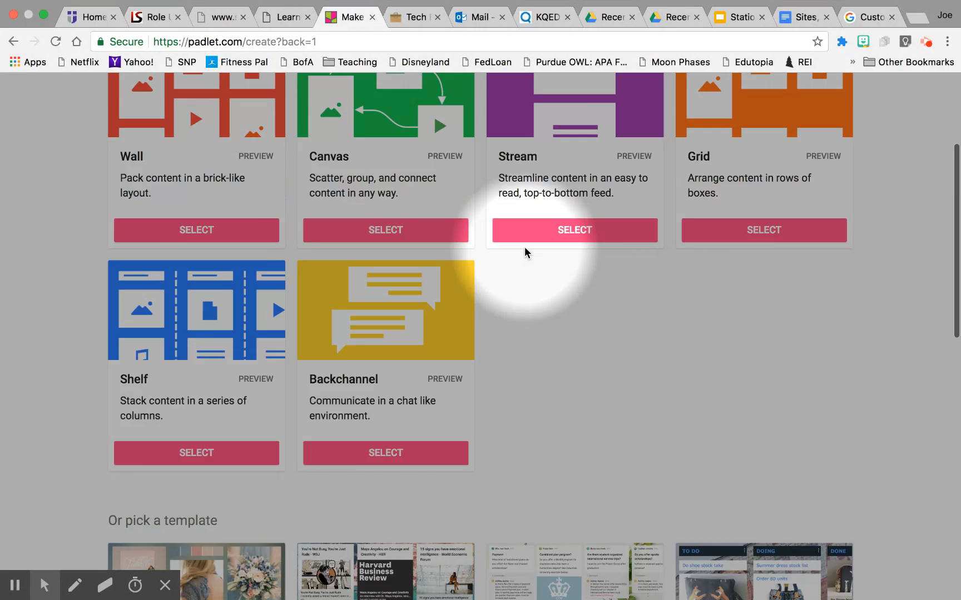
pyautogui.scroll(2, 525, 247)
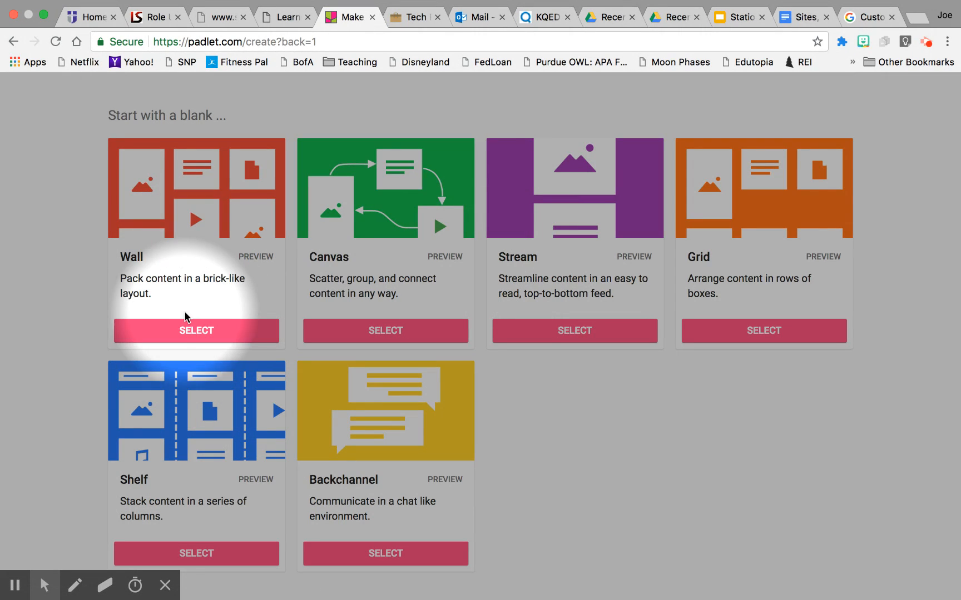
pyautogui.click(198, 333)
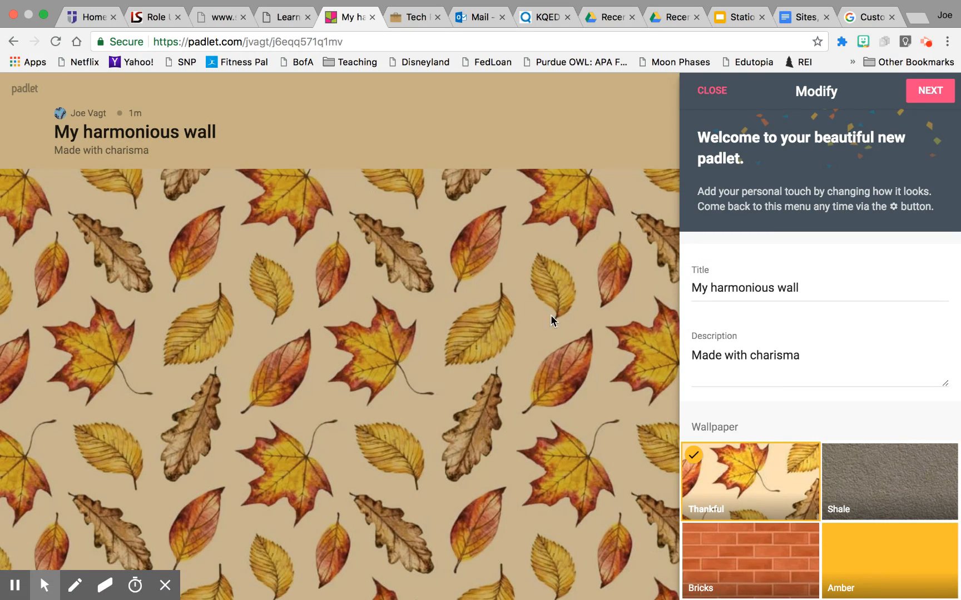
# Step: Replace the padlet's title with "My Practice Padlet"
pyautogui.click(728, 290)
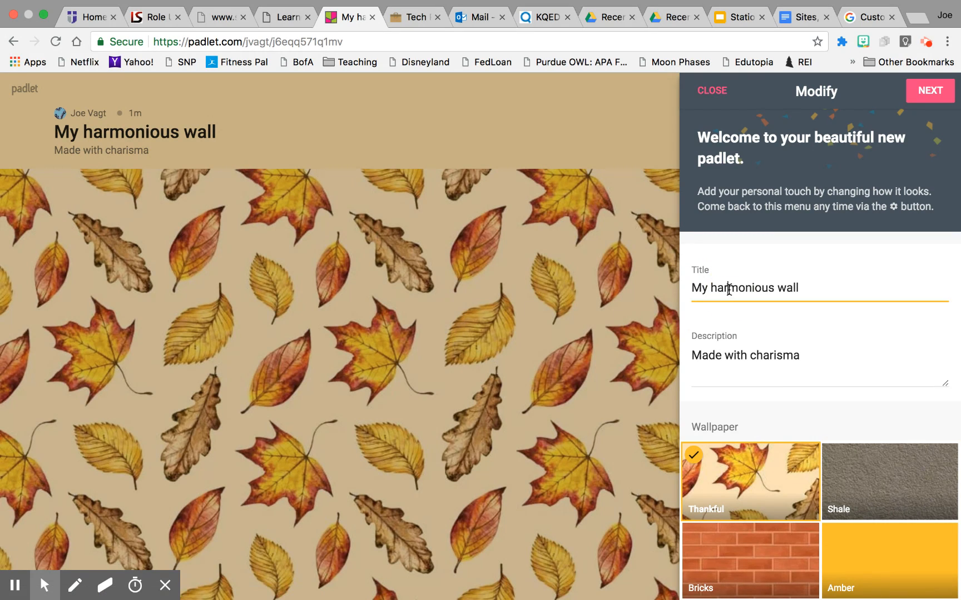
pyautogui.moveTo(807, 283); pyautogui.dragTo(654, 285)
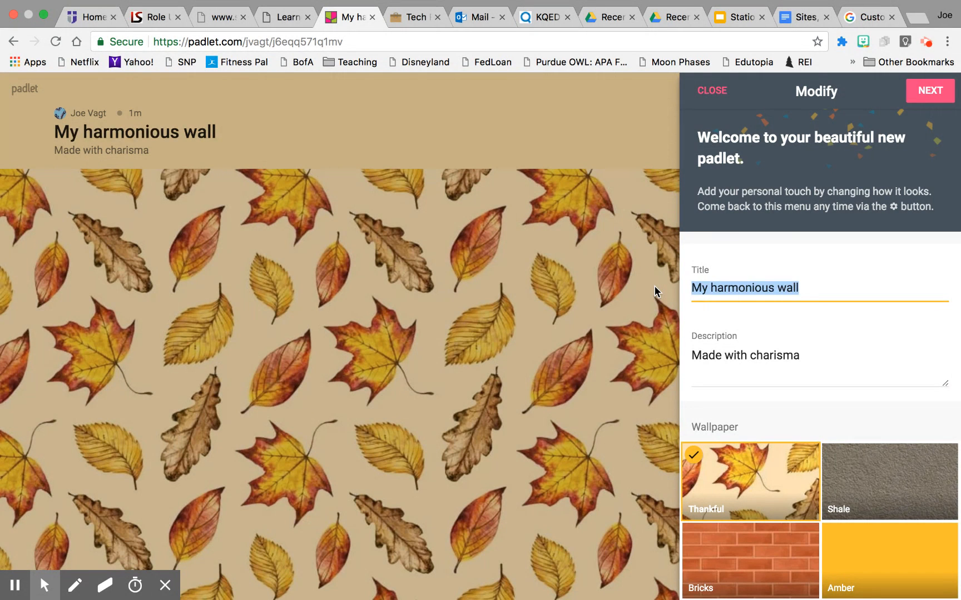
pyautogui.write('My Practic')
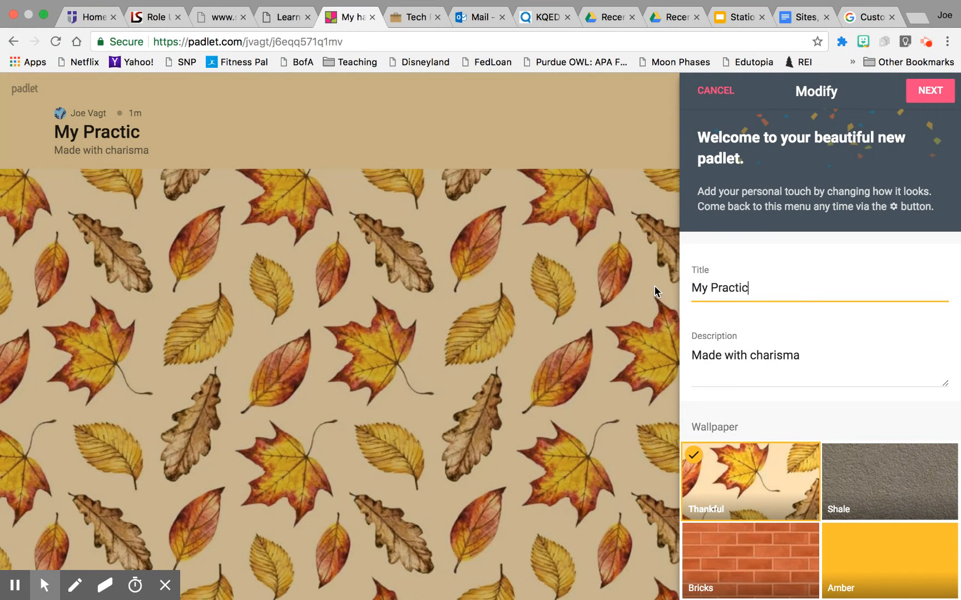
pyautogui.write('e Padle')
pyautogui.press('BackSpace')
pyautogui.write('let')
# Step: Replace the padlet's description with "This padlet is for modelling."
pyautogui.click(800, 356)
pyautogui.moveTo(799, 356); pyautogui.dragTo(676, 356)
pyautogui.press('BackSpace')
pyautogui.click(750, 354)
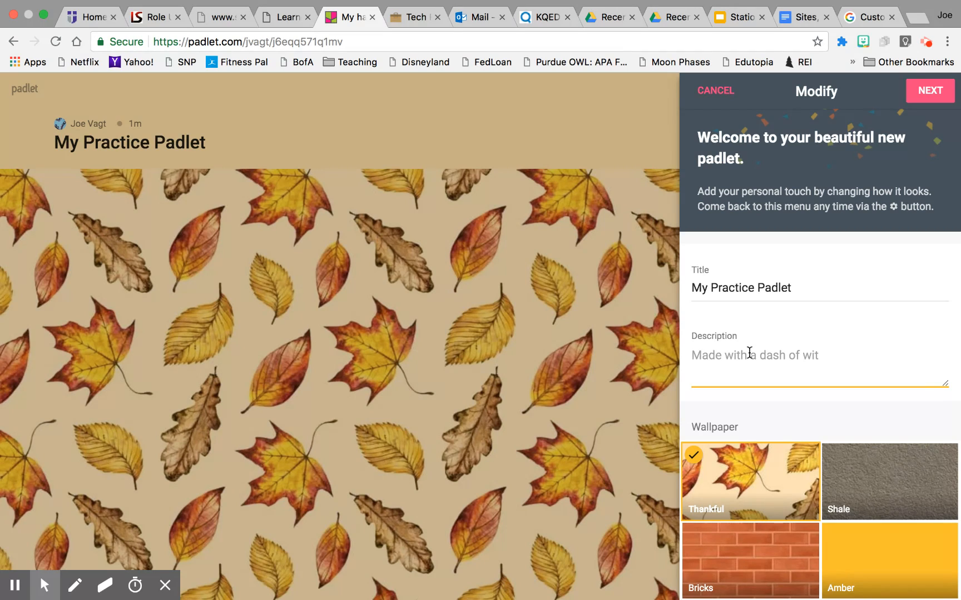
pyautogui.write('This padlet')
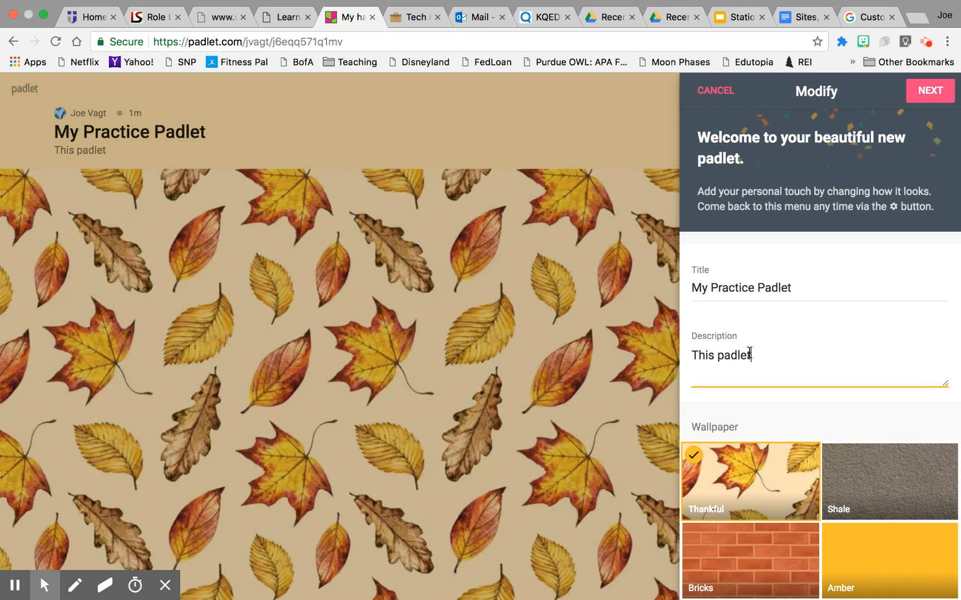
pyautogui.write(' is for modelling.')
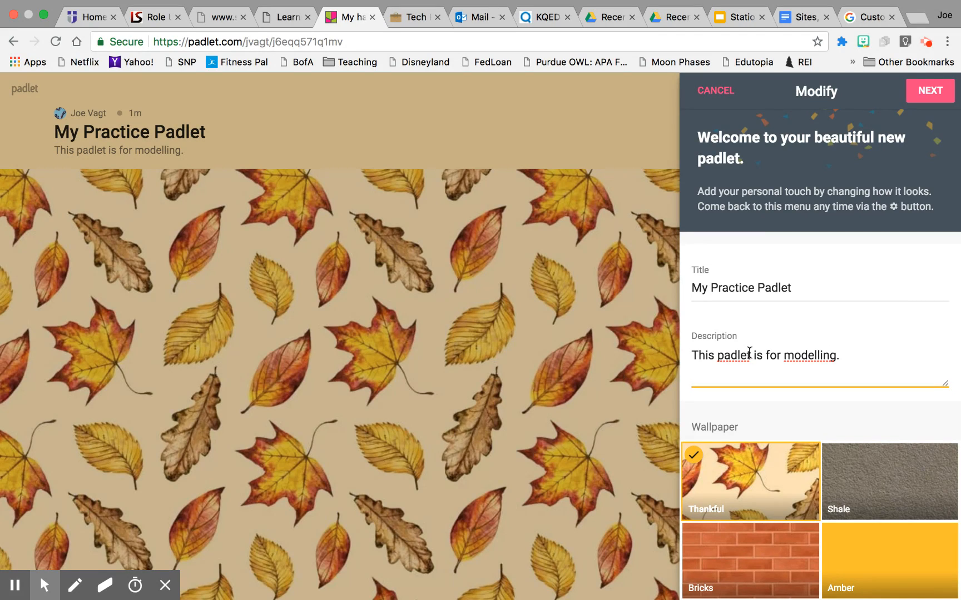
pyautogui.click(812, 360)
pyautogui.rightClick(812, 360)
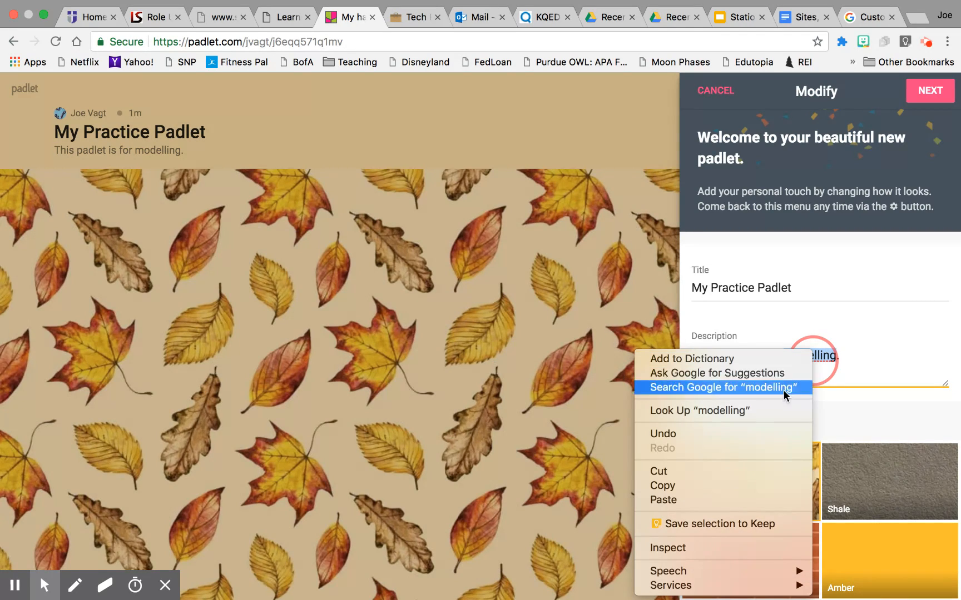
pyautogui.click(879, 358)
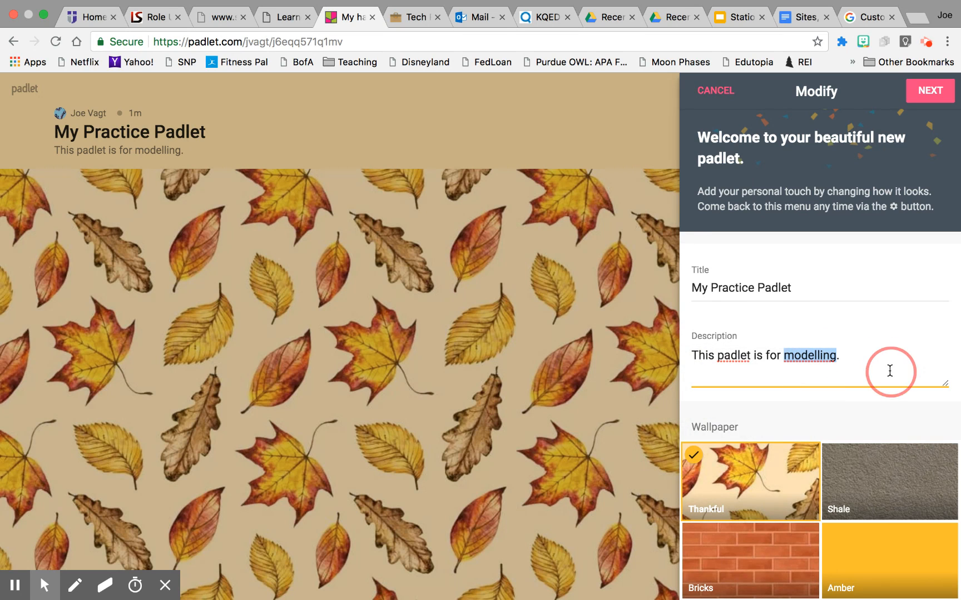
# Step: Choose the Scroll wallpaper from the full wallpaper gallery and return to the padlet's settings
pyautogui.scroll(-4, 890, 371)
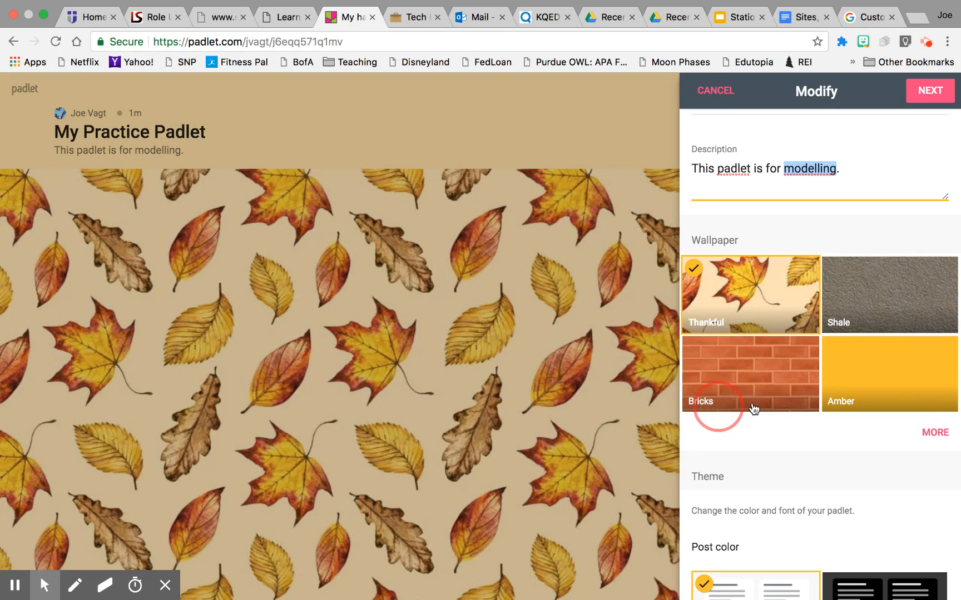
pyautogui.click(935, 437)
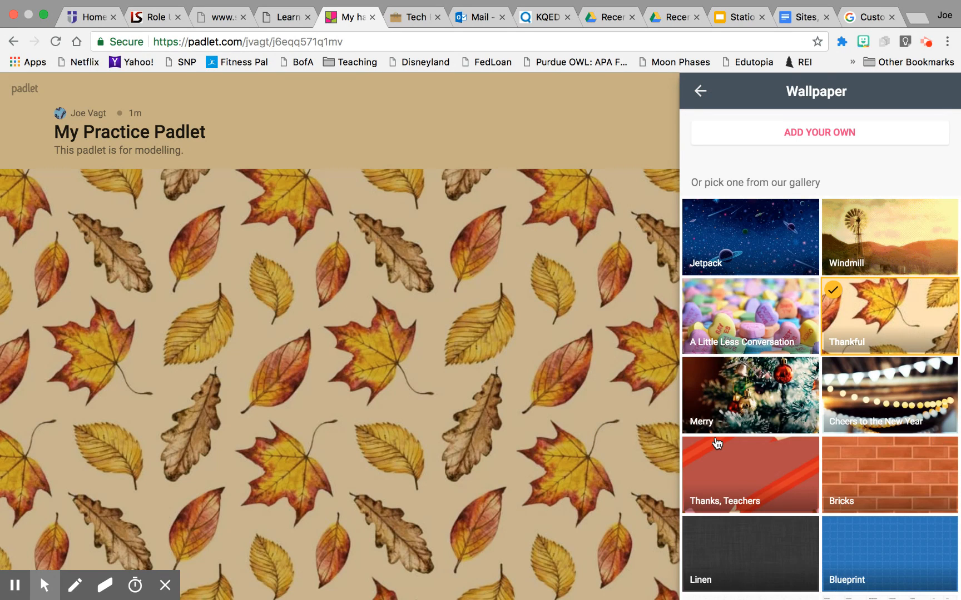
pyautogui.scroll(-5, 717, 443)
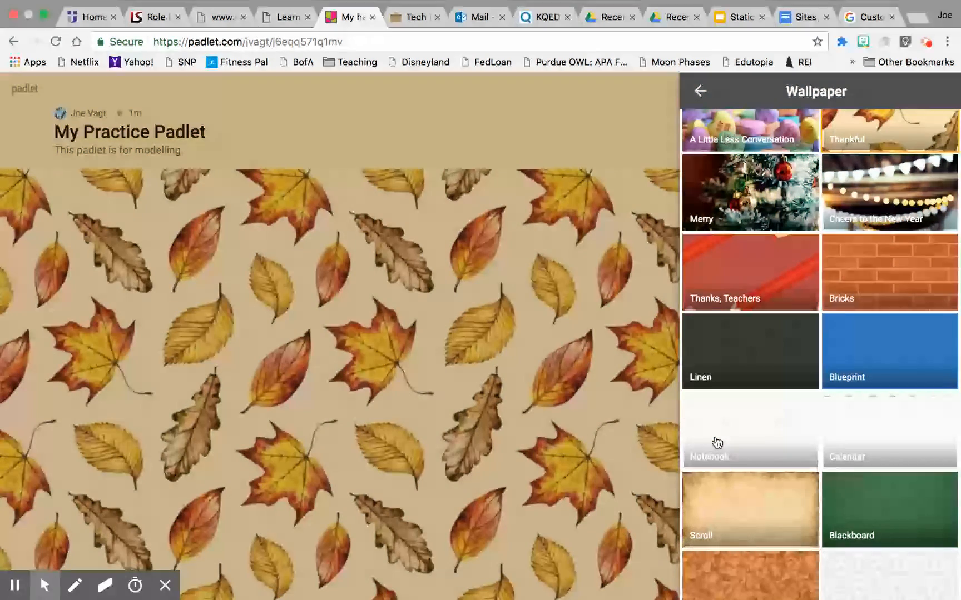
pyautogui.scroll(-1, 717, 443)
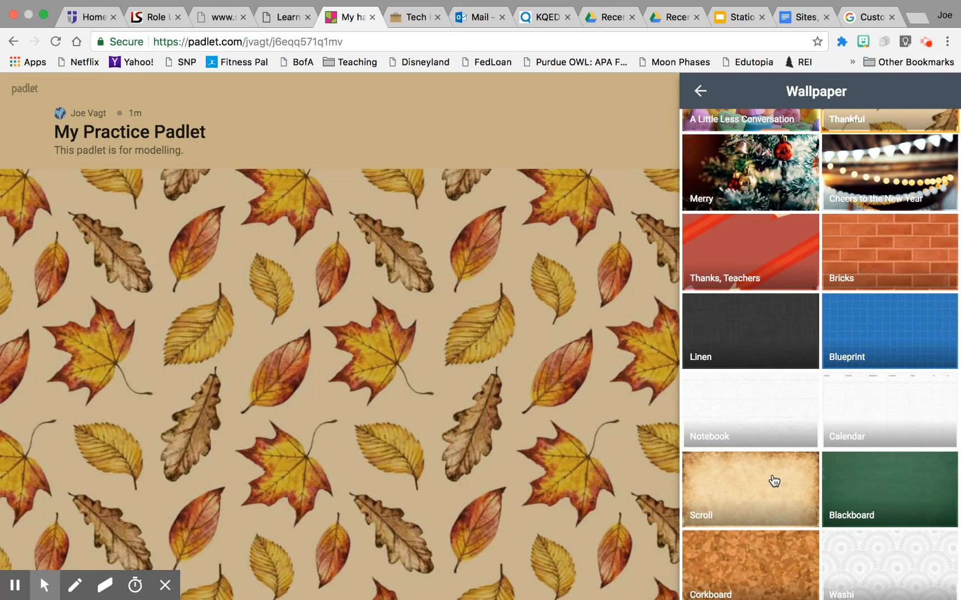
pyautogui.click(736, 491)
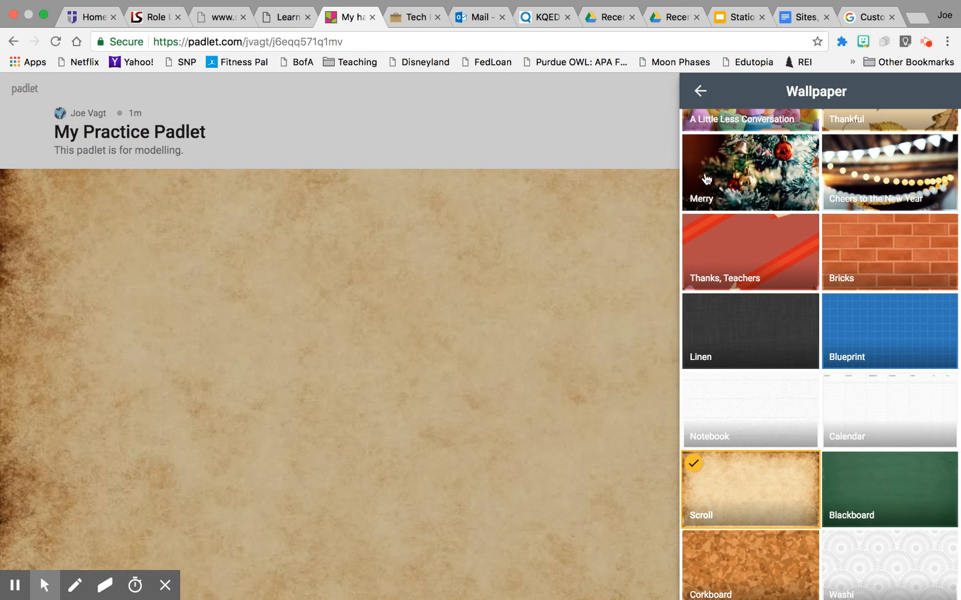
pyautogui.click(700, 93)
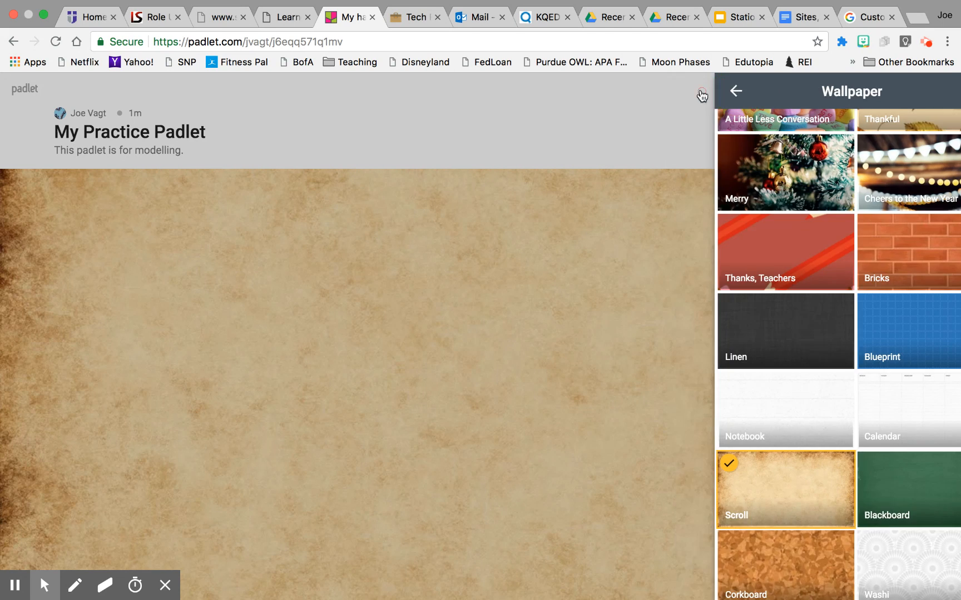
# Step: Set the padlet's theme to the Dark Knight post color and the Niagara font style
pyautogui.scroll(-3, 774, 378)
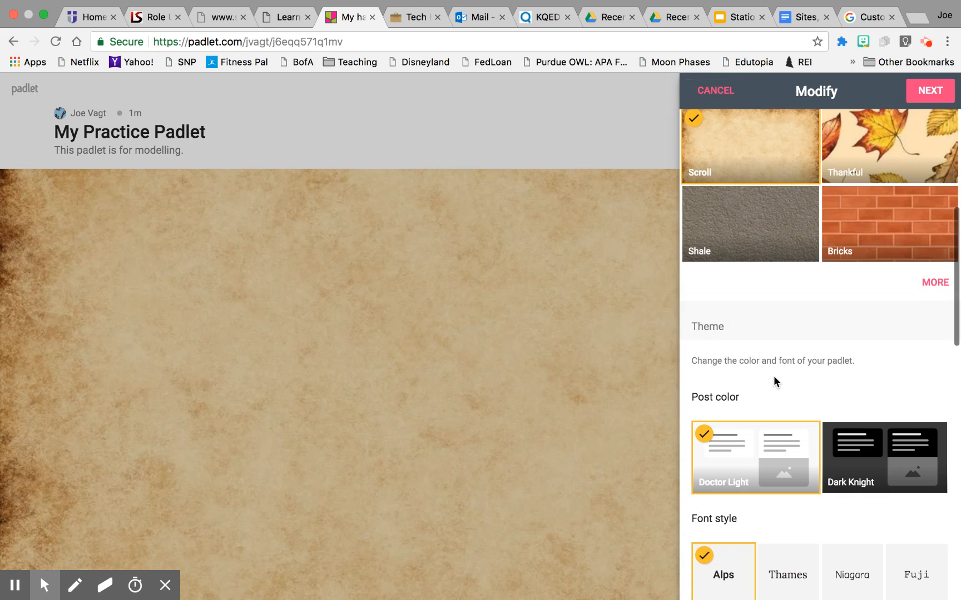
pyautogui.scroll(-2, 771, 399)
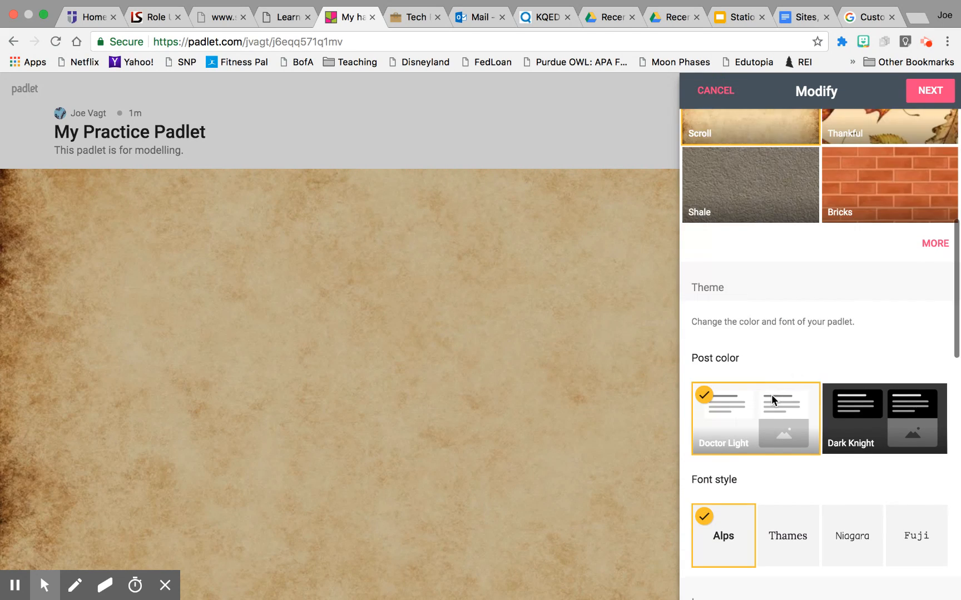
pyautogui.click(855, 392)
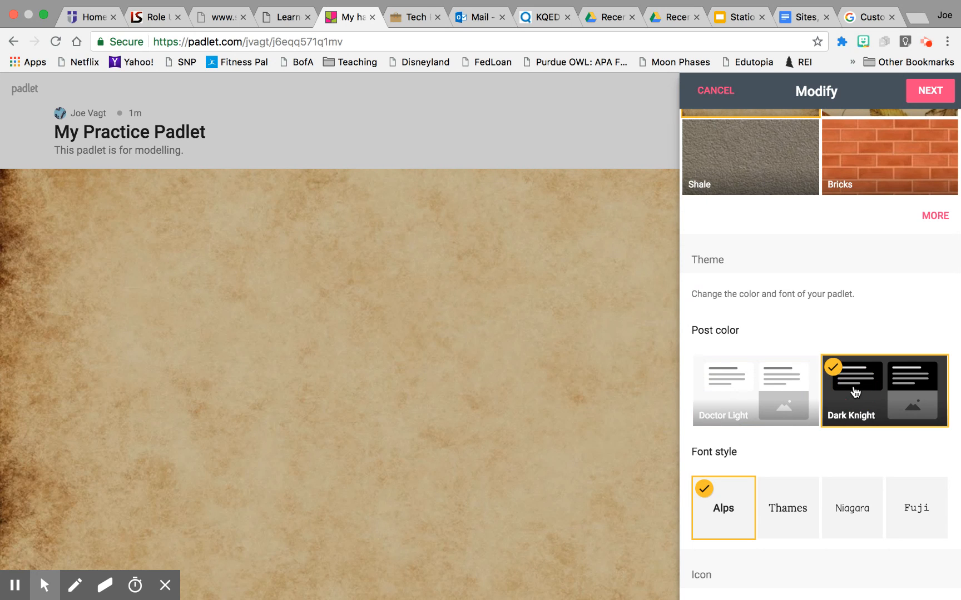
pyautogui.scroll(-3, 831, 471)
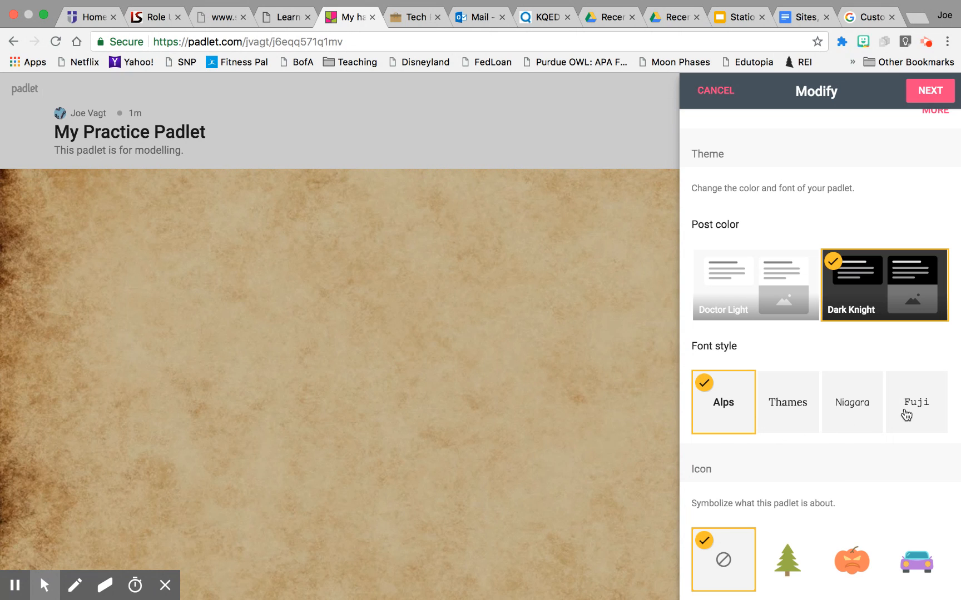
pyautogui.click(855, 410)
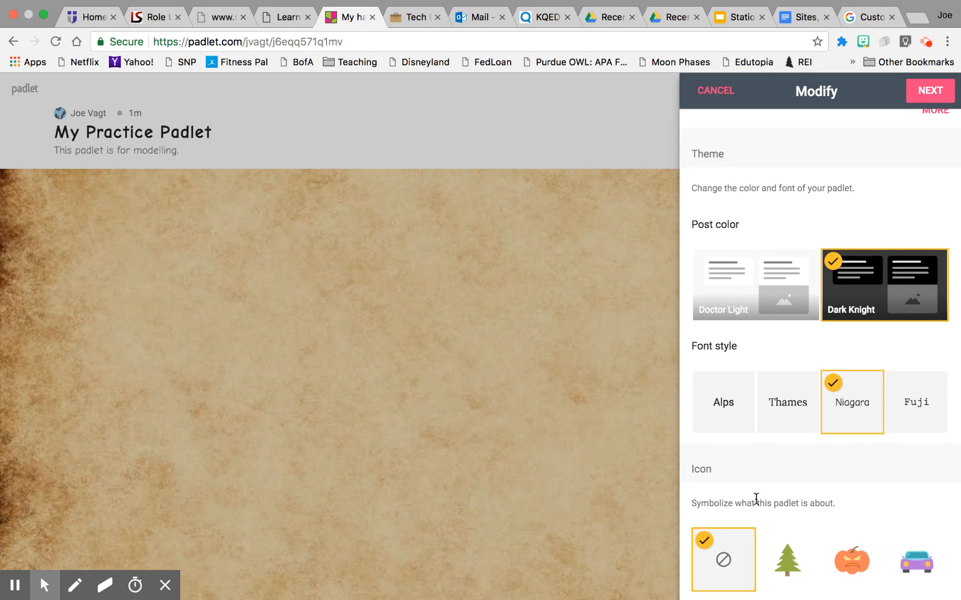
# Step: Choose the basketball icon from the full icon gallery and return to the padlet's settings
pyautogui.scroll(-5, 756, 496)
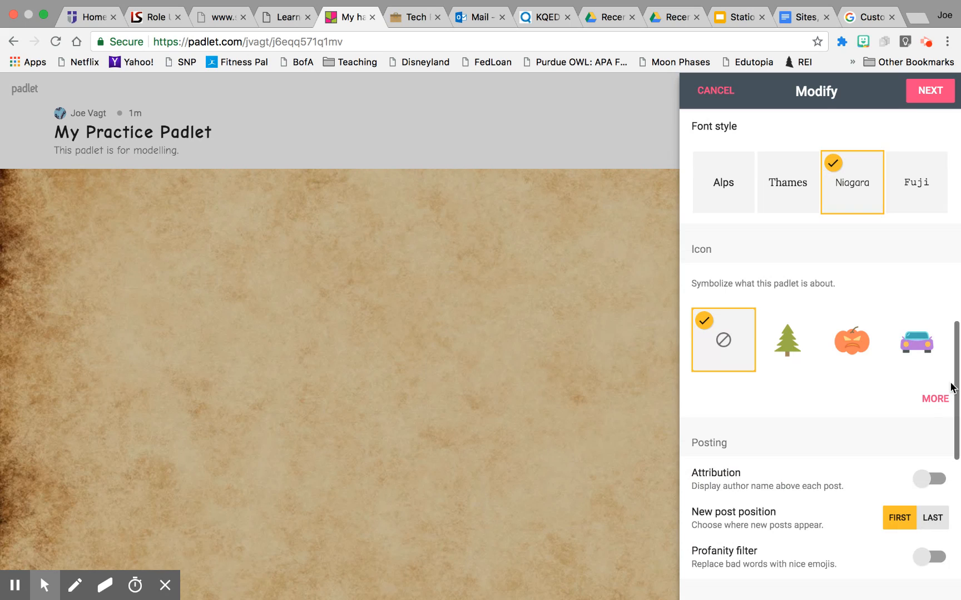
pyautogui.click(942, 403)
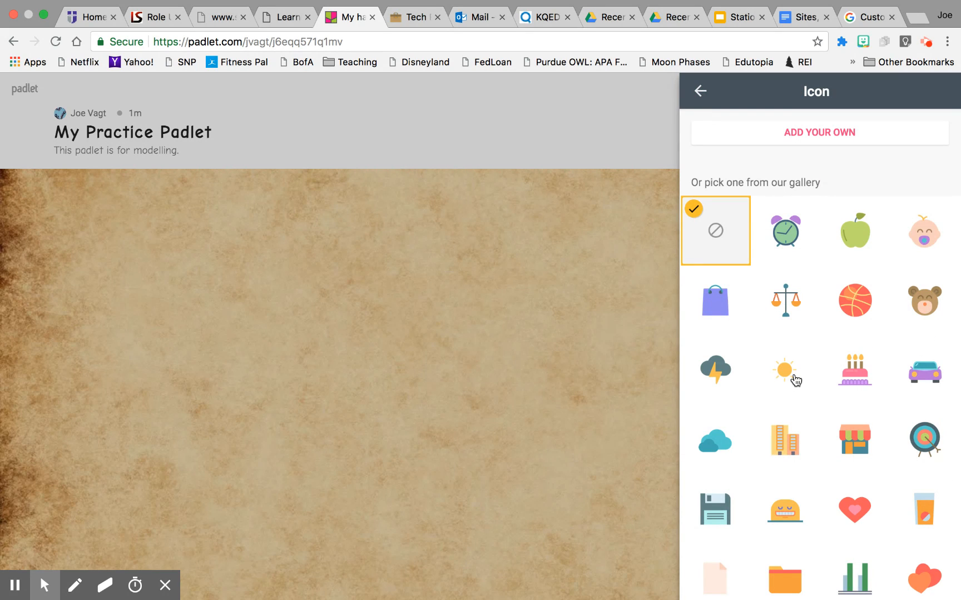
pyautogui.scroll(-1, 796, 380)
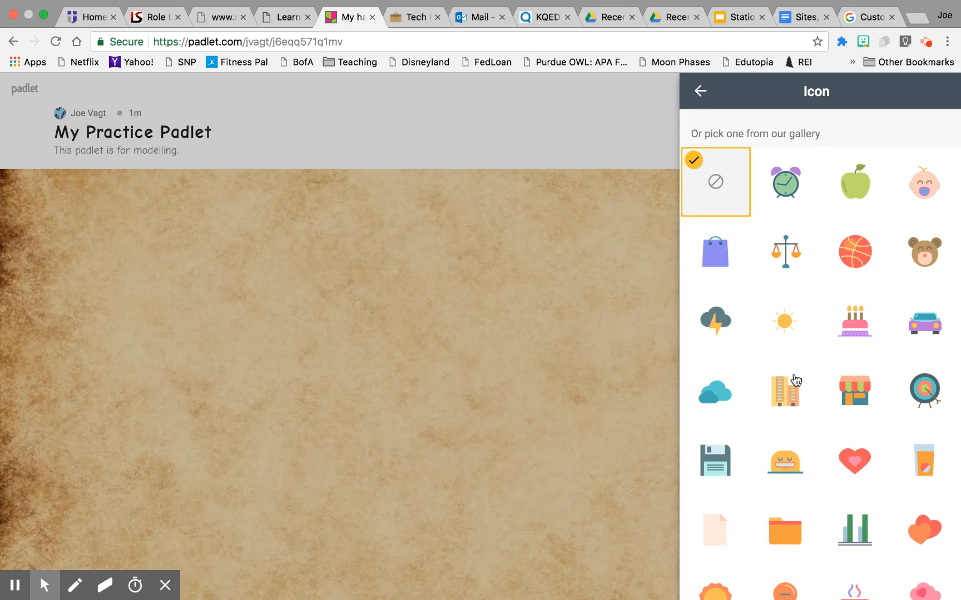
pyautogui.scroll(-1, 796, 381)
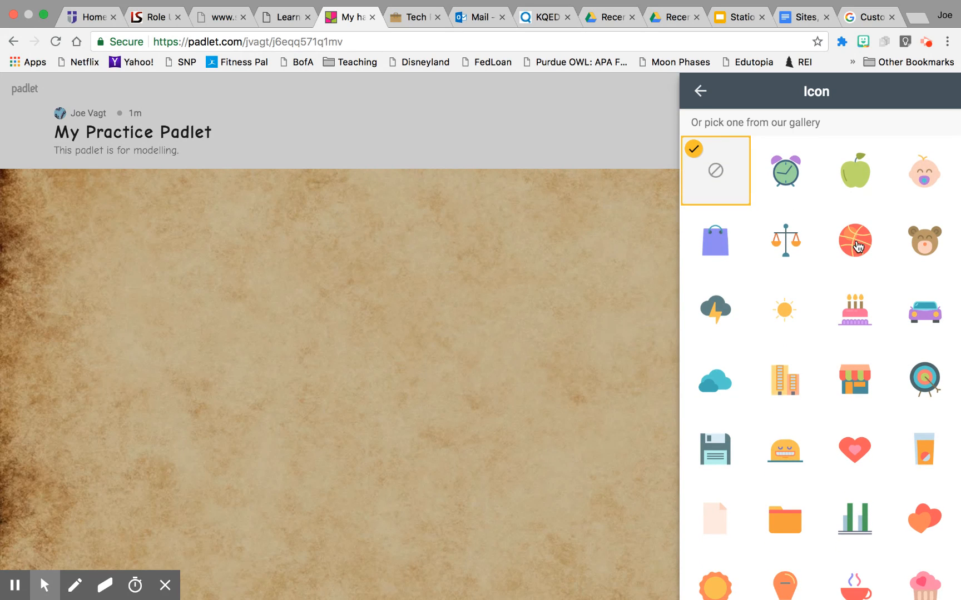
pyautogui.click(857, 245)
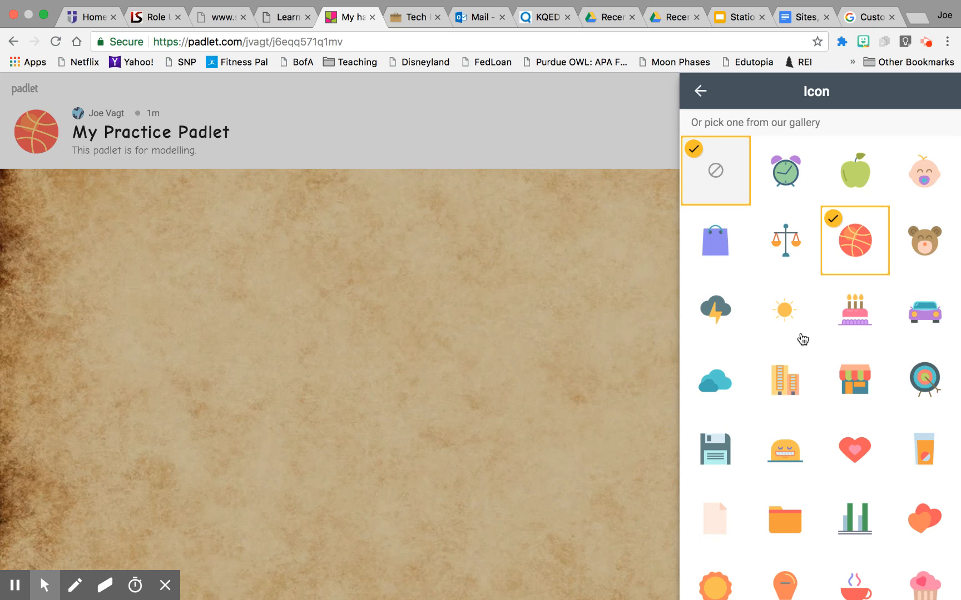
pyautogui.click(700, 91)
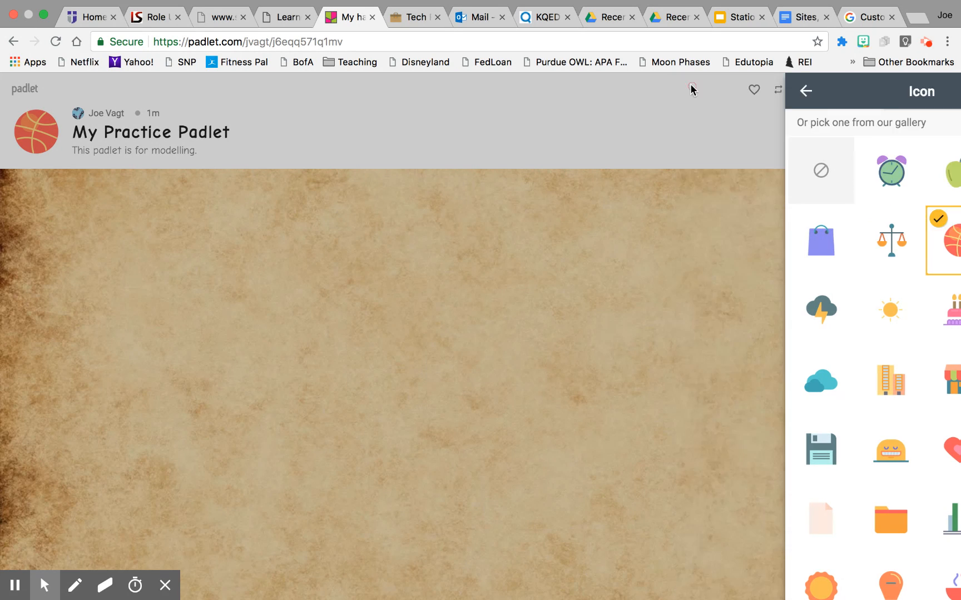
# Step: Turn on Attribution and the Profanity filter in the padlet's posting settings
pyautogui.scroll(-3, 931, 481)
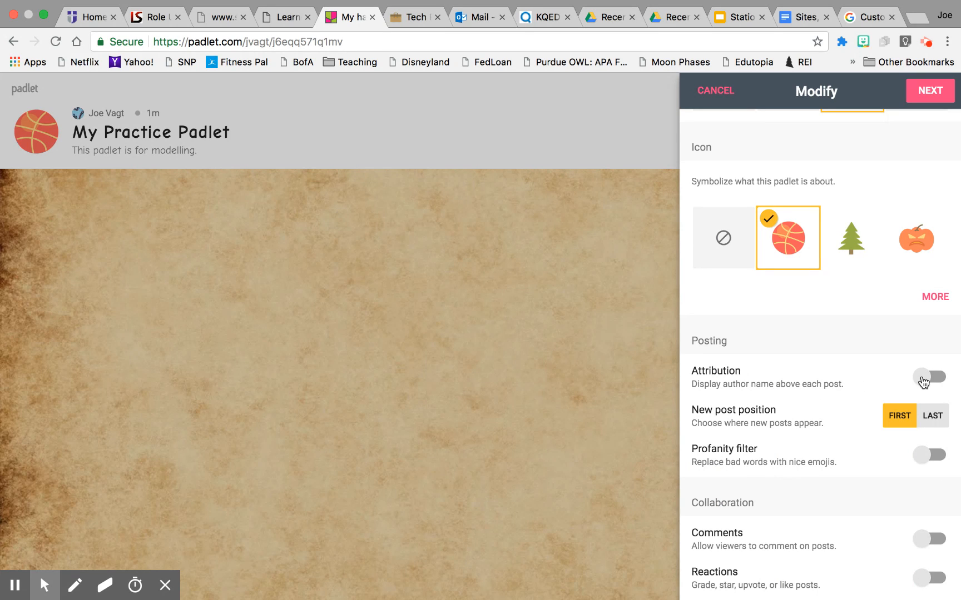
pyautogui.click(926, 383)
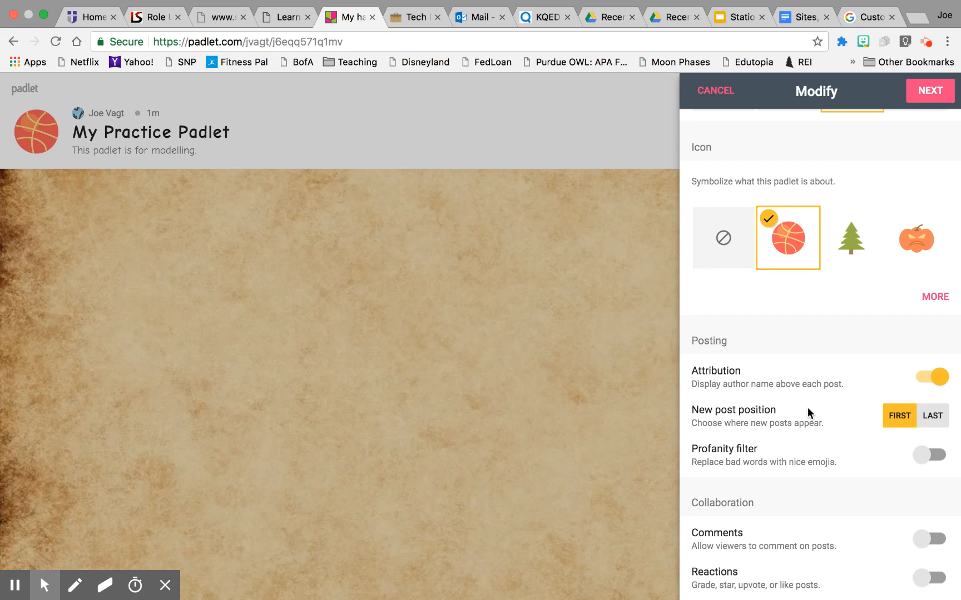
pyautogui.scroll(-2, 807, 413)
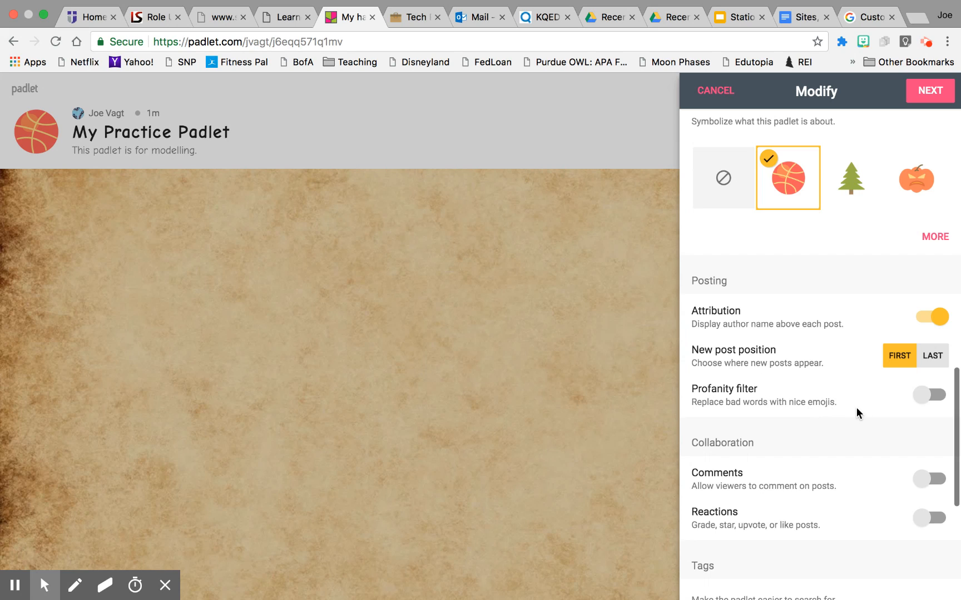
pyautogui.click(937, 395)
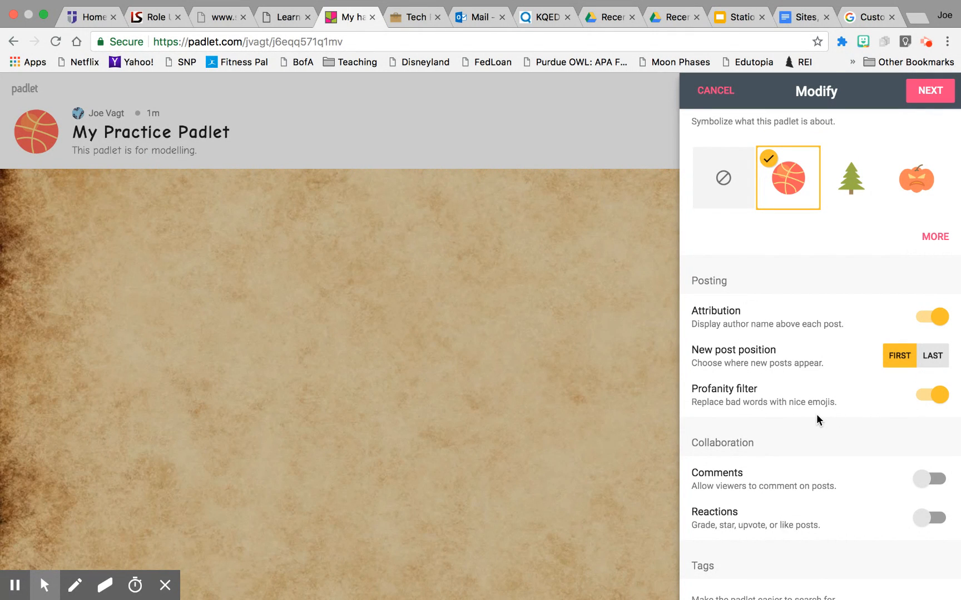
# Step: Enable Comments and Reactions for the padlet, with Star as the reaction type
pyautogui.scroll(-1, 815, 414)
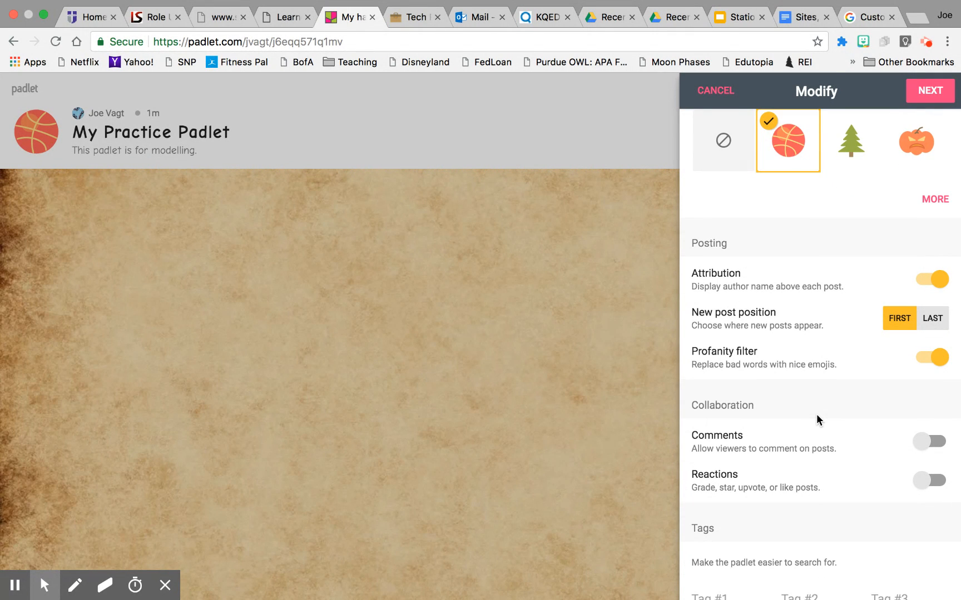
pyautogui.scroll(-1, 815, 414)
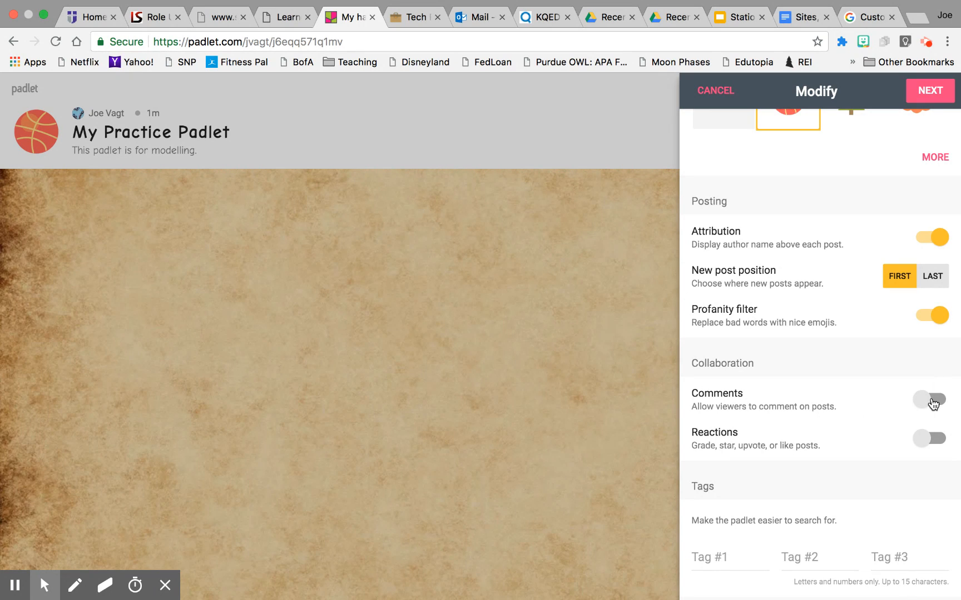
pyautogui.click(934, 400)
pyautogui.click(922, 442)
pyautogui.scroll(-2, 880, 451)
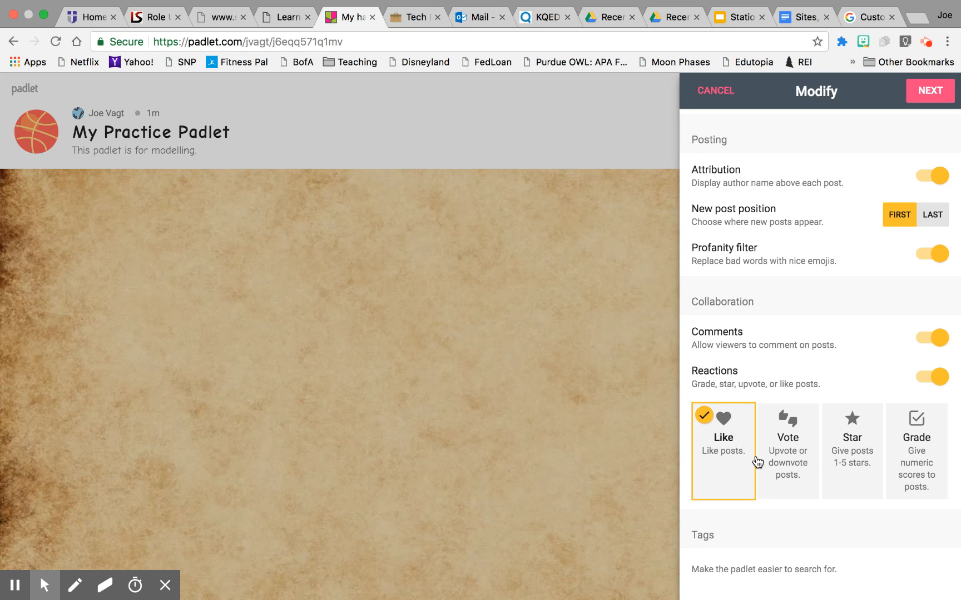
pyautogui.click(853, 461)
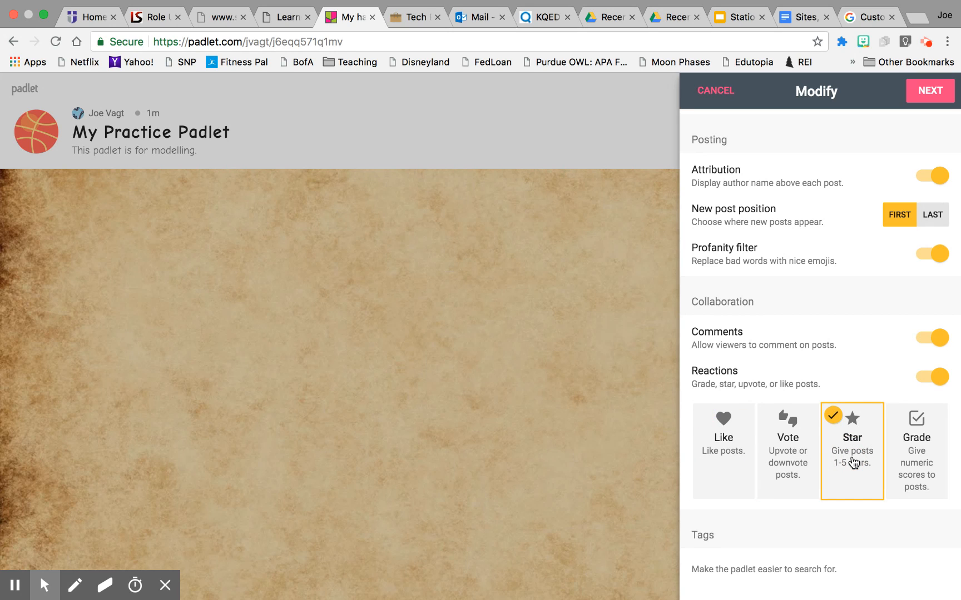
# Step: Replace the ending of the padlet's address with "practicepadlet" and continue to the People & Privacy settings
pyautogui.scroll(-1, 853, 461)
pyautogui.scroll(-5, 854, 463)
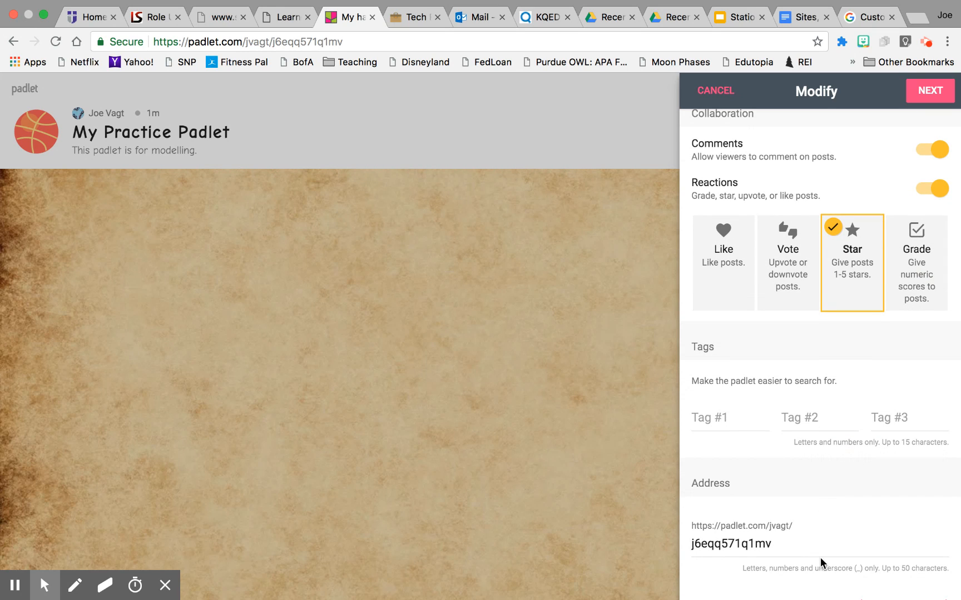
pyautogui.scroll(-1, 807, 548)
pyautogui.click(793, 507)
pyautogui.moveTo(776, 504); pyautogui.dragTo(682, 512)
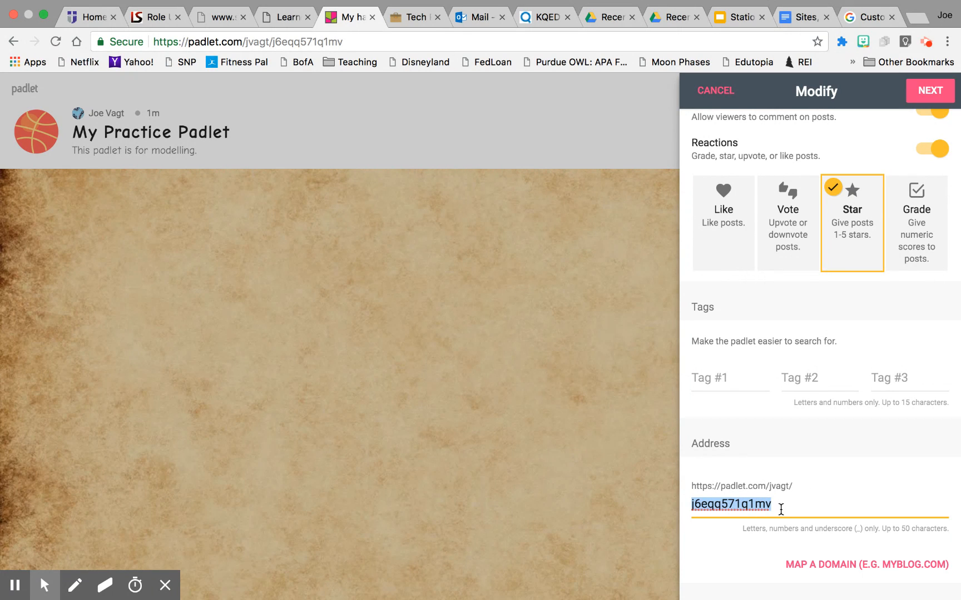
pyautogui.write('prac')
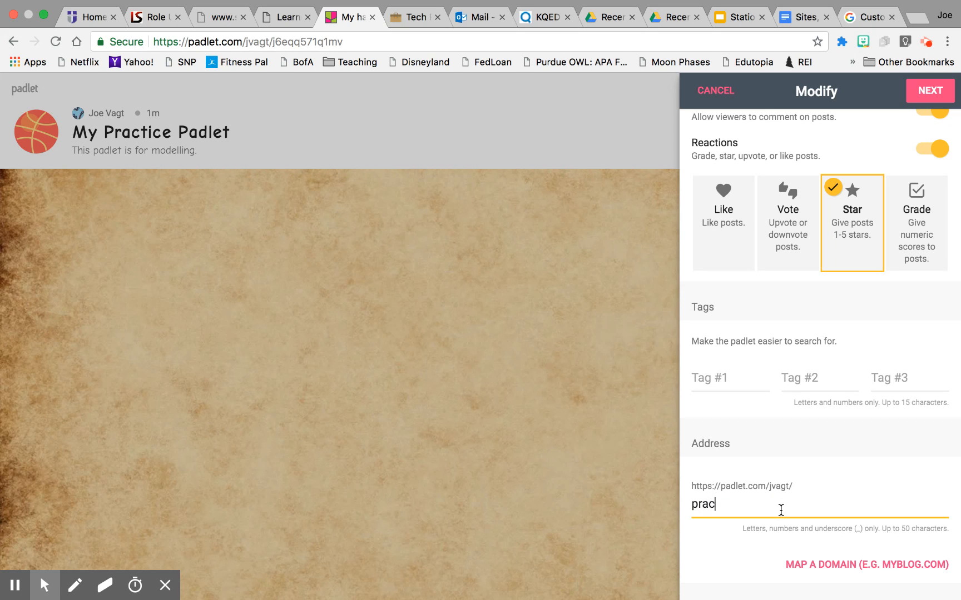
pyautogui.write('ticepa')
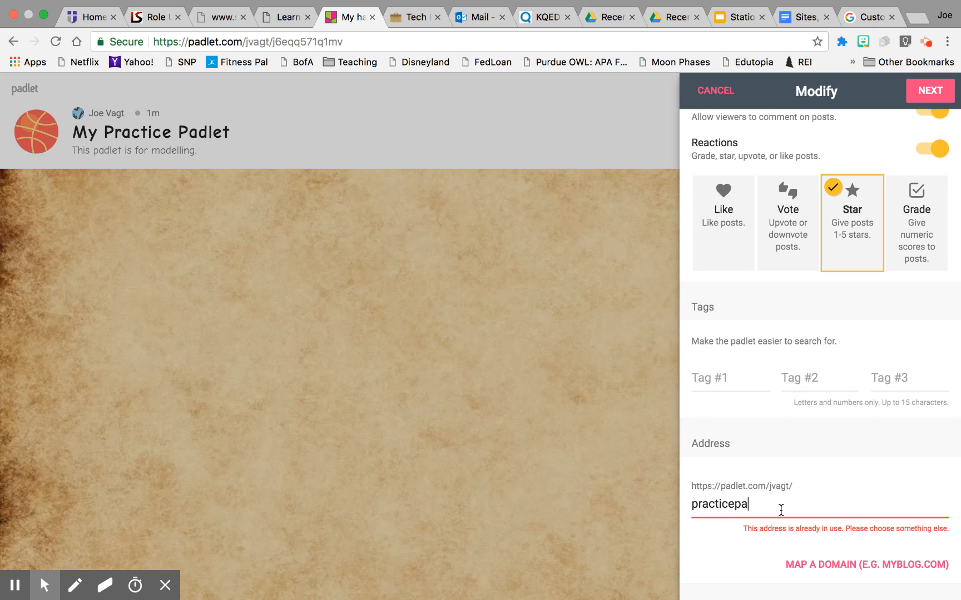
pyautogui.write('dlet')
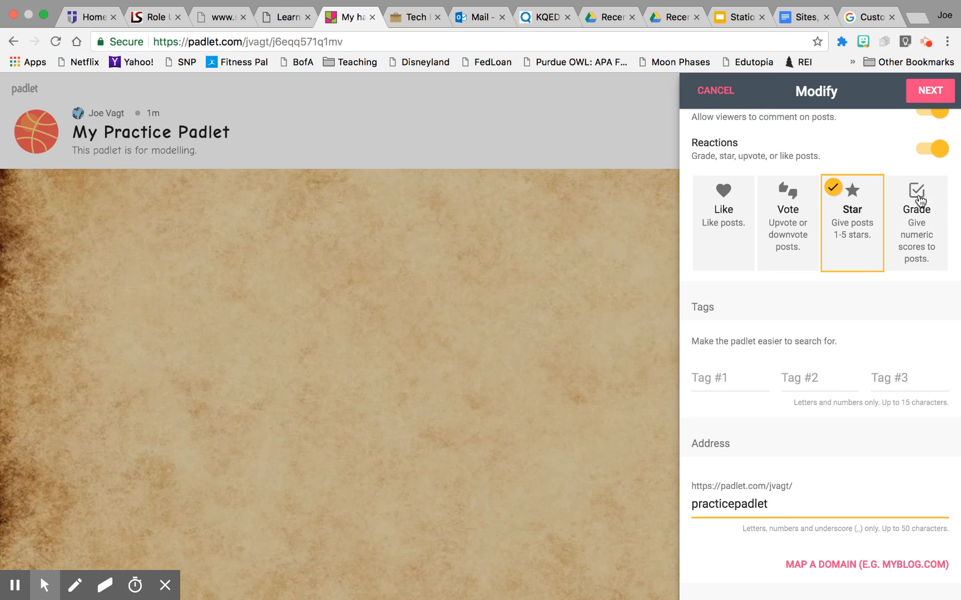
pyautogui.click(925, 99)
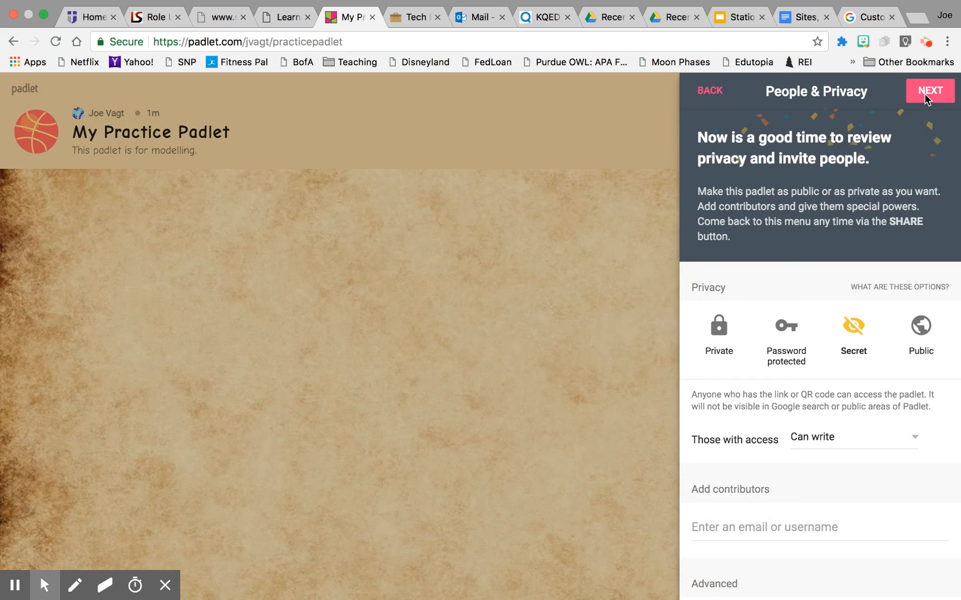
# Step: Try the Private privacy option and activate its contributor entry field
pyautogui.scroll(-2, 825, 388)
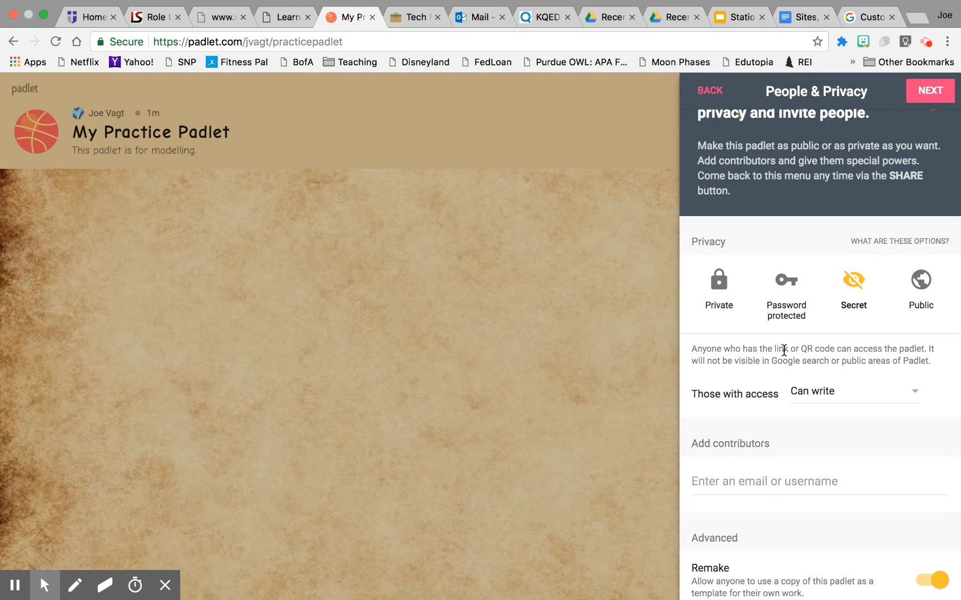
pyautogui.click(721, 289)
pyautogui.click(728, 405)
pyautogui.click(728, 444)
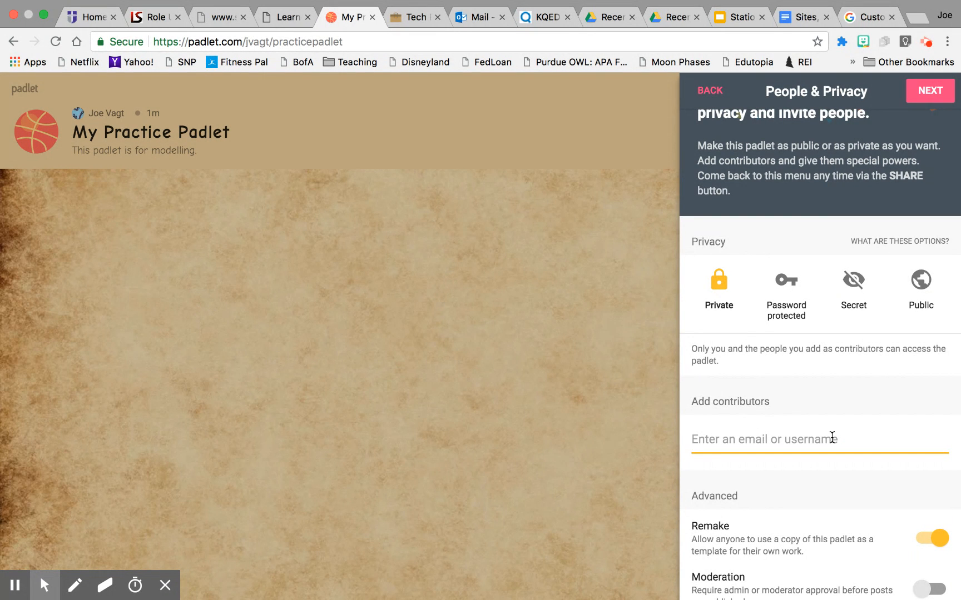
# Step: Try the Password protected privacy option and review the permission levels for those with access
pyautogui.click(785, 305)
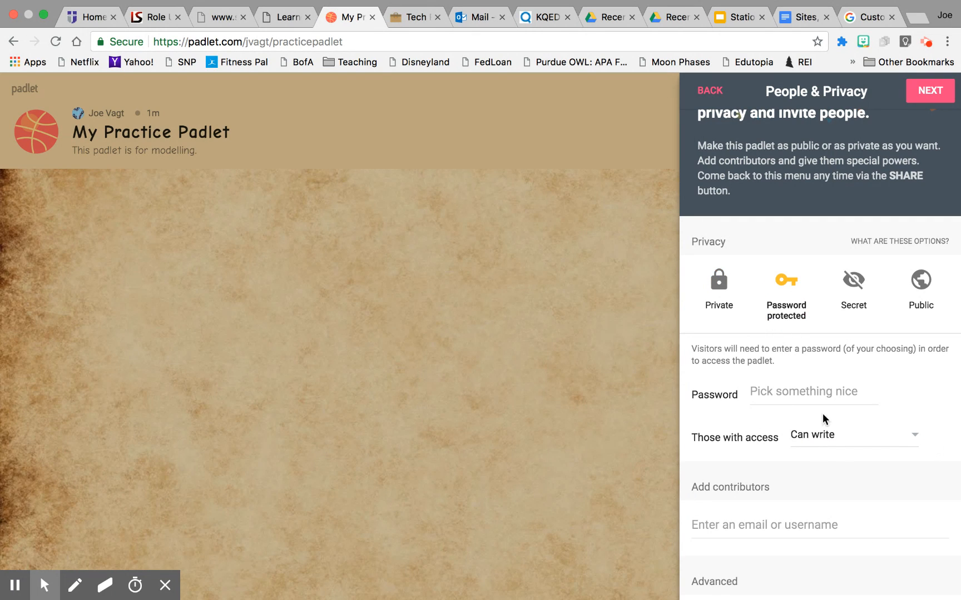
pyautogui.click(807, 385)
pyautogui.click(801, 437)
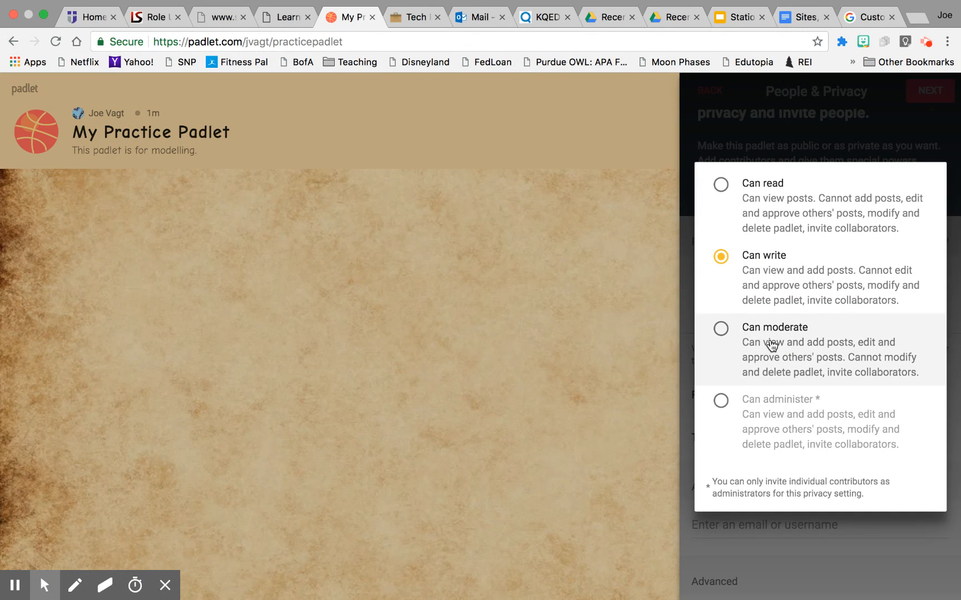
pyautogui.click(805, 550)
# Step: Switch the privacy back to Secret and activate the field for adding contributors
pyautogui.click(855, 281)
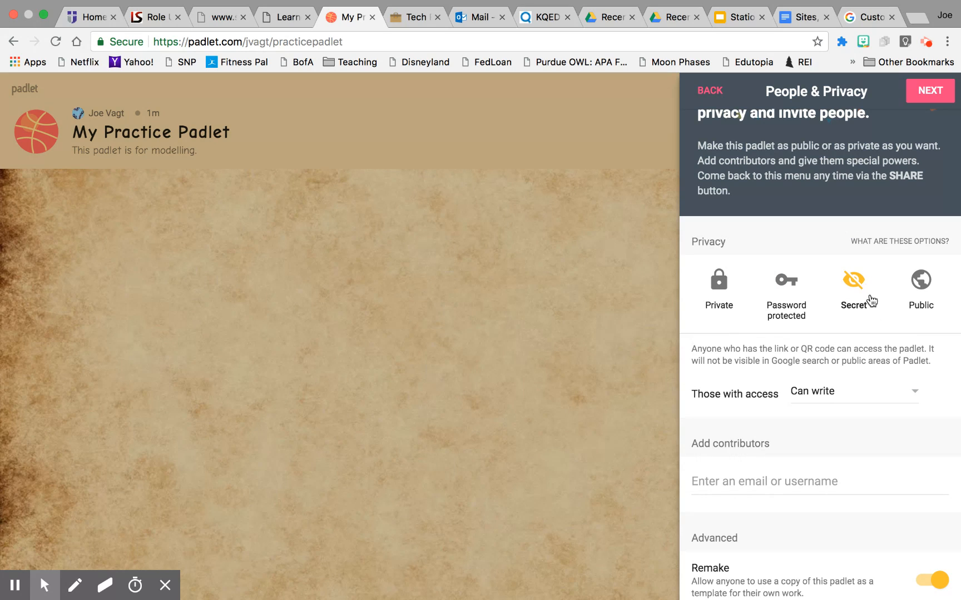
pyautogui.scroll(-3, 850, 453)
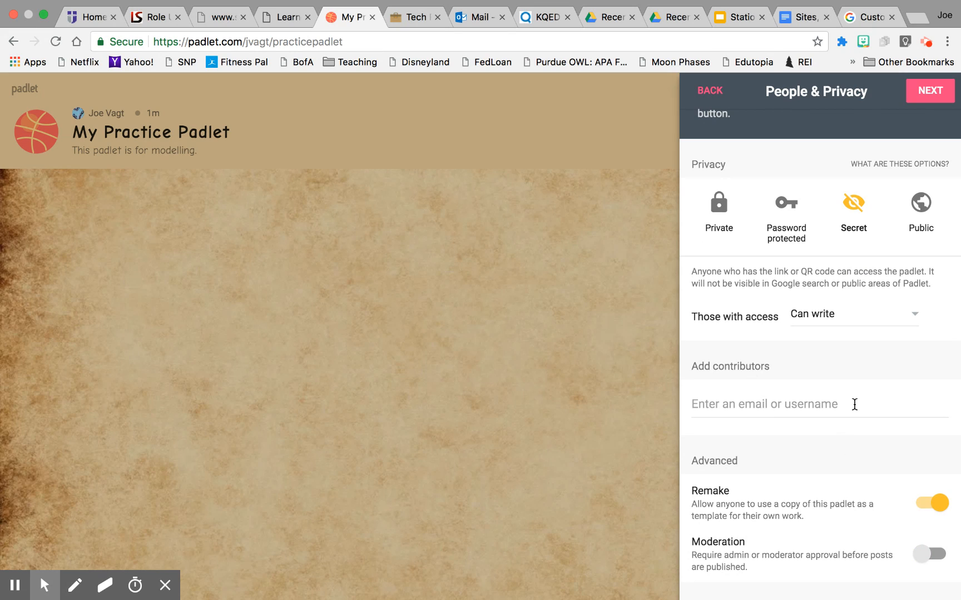
pyautogui.click(841, 405)
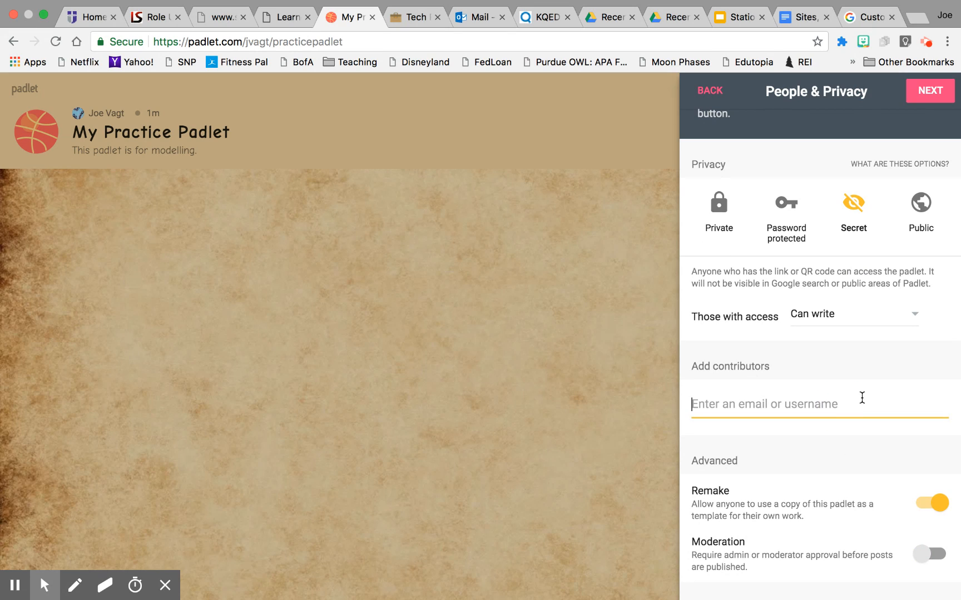
pyautogui.scroll(-1, 861, 396)
pyautogui.scroll(2, 861, 396)
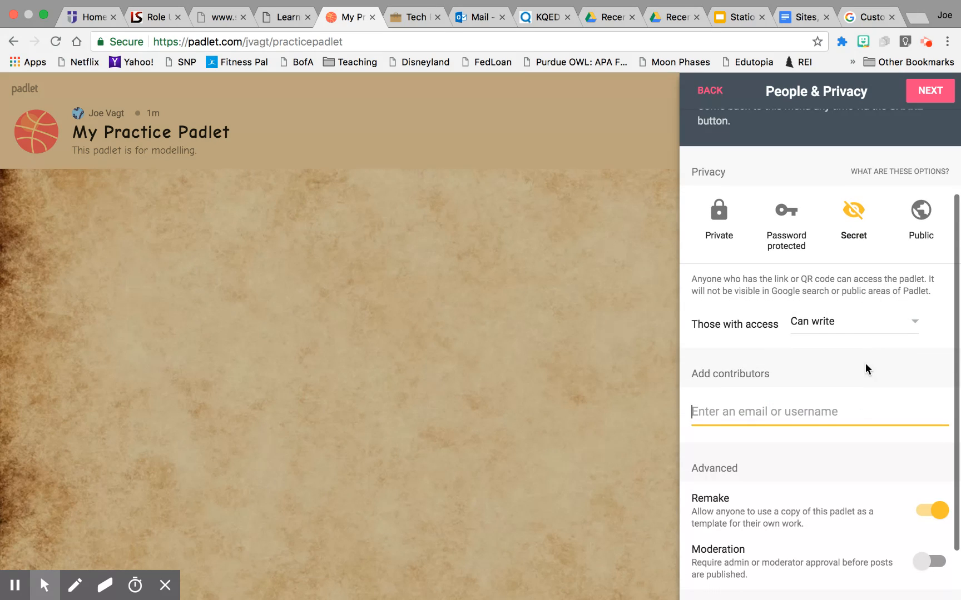
# Step: Set the padlet's privacy to Public with Moderation switched on, and finish the setup to start posting
pyautogui.click(921, 210)
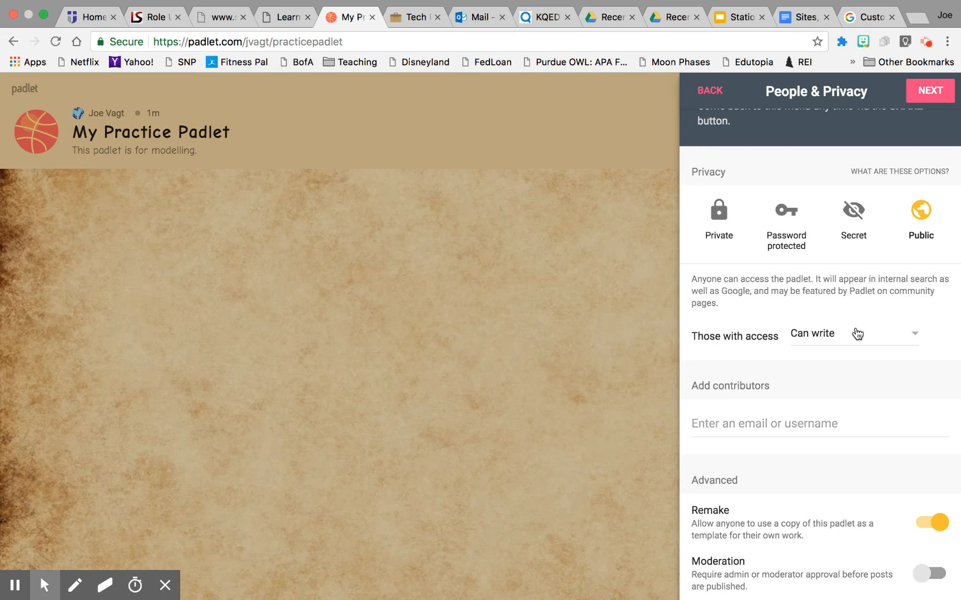
pyautogui.scroll(-2, 909, 388)
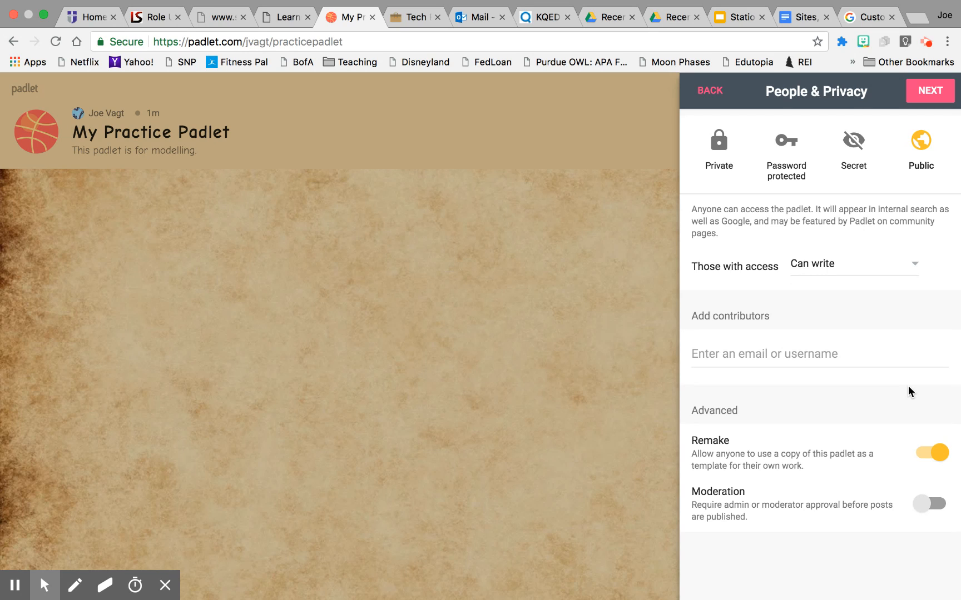
pyautogui.scroll(-1, 908, 385)
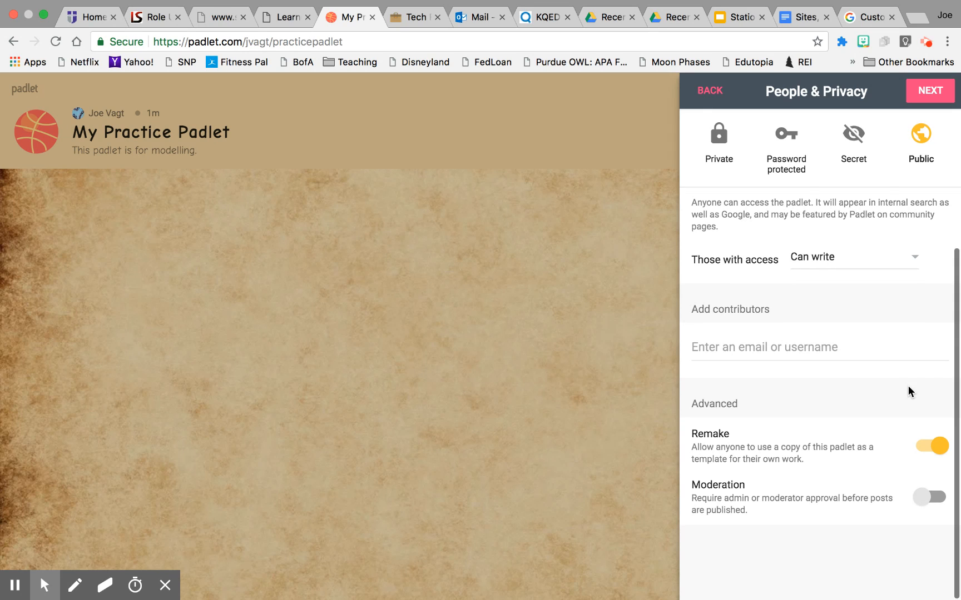
pyautogui.click(926, 502)
pyautogui.click(933, 92)
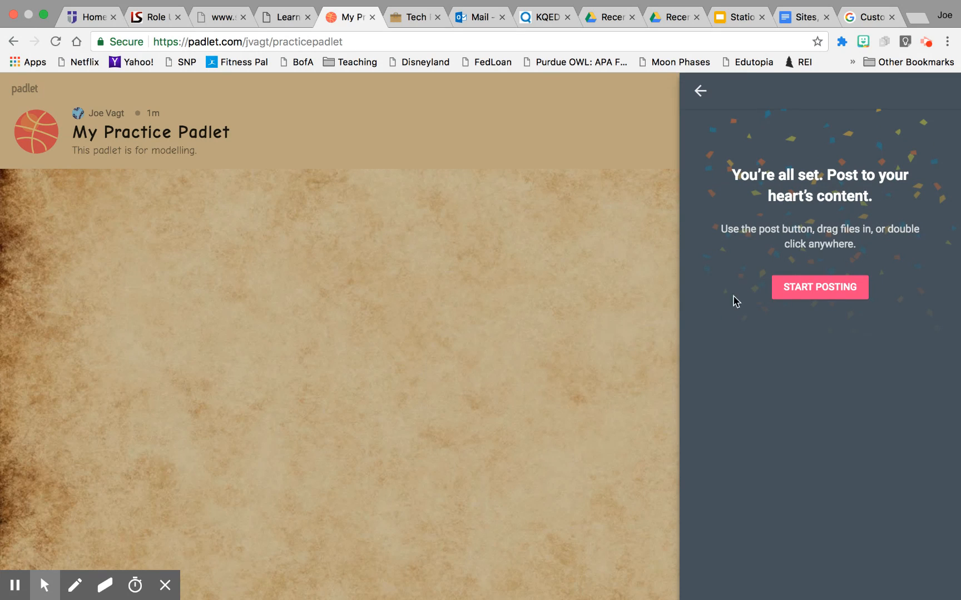
pyautogui.click(810, 289)
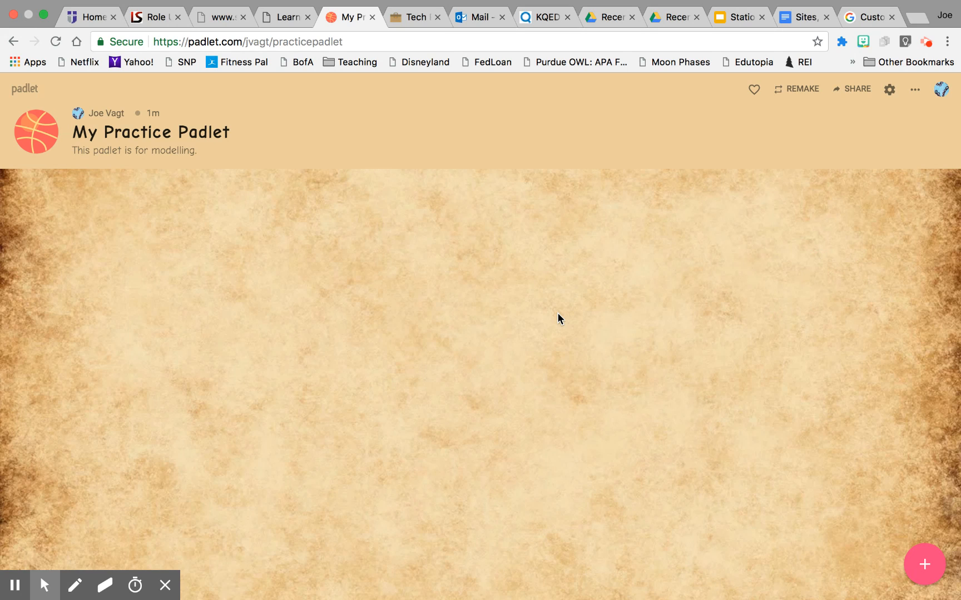
# Step: Add a new post to the padlet with the title "Practice Post"
pyautogui.click(929, 569)
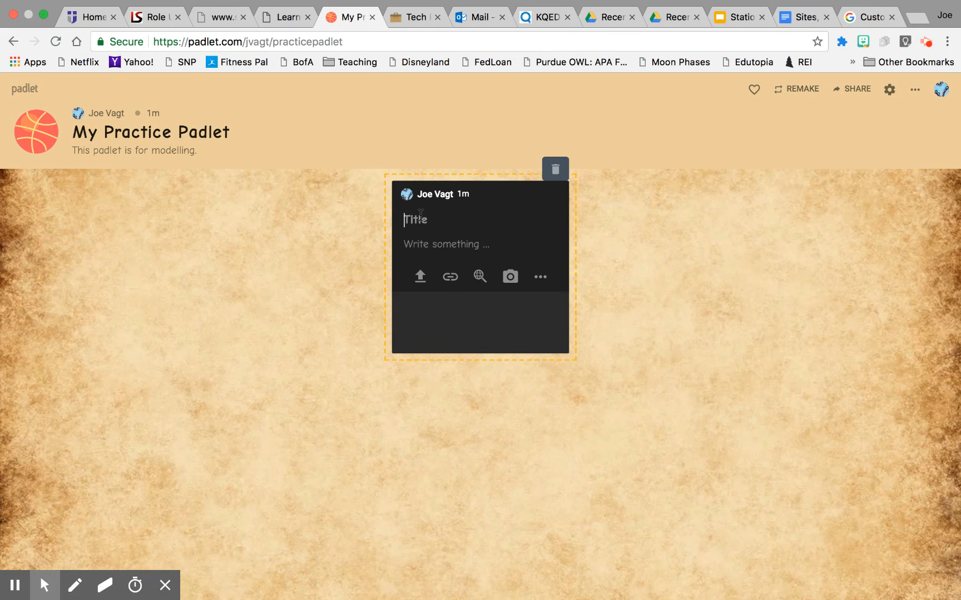
pyautogui.write('Practice Pose')
pyautogui.press('BackSpace')
pyautogui.write('t')
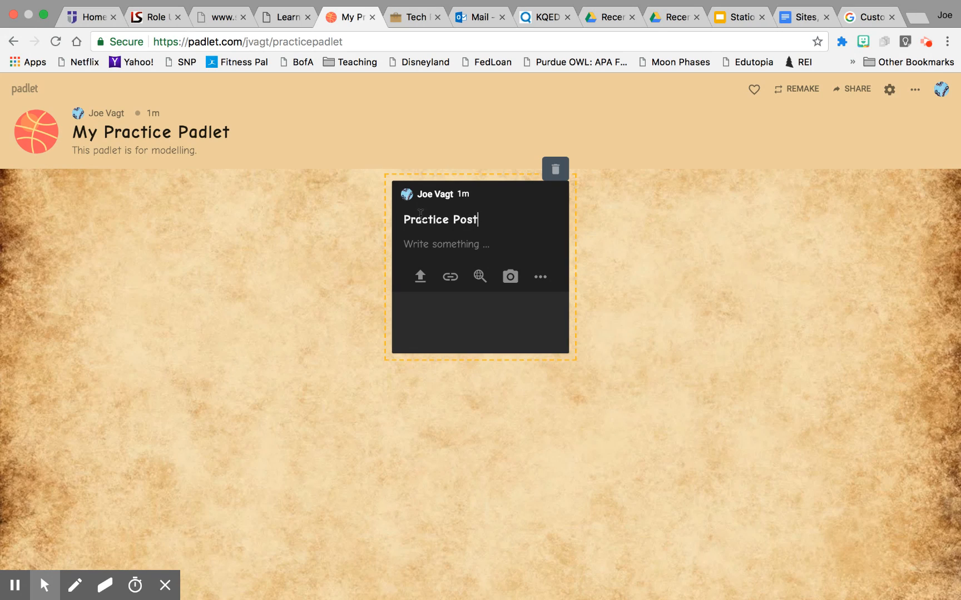
# Step: Enter "I am practicing with this." as the Practice Post's body text, check the available attachment types, and finish the post
pyautogui.click(421, 245)
pyautogui.write('I am practicing with this.')
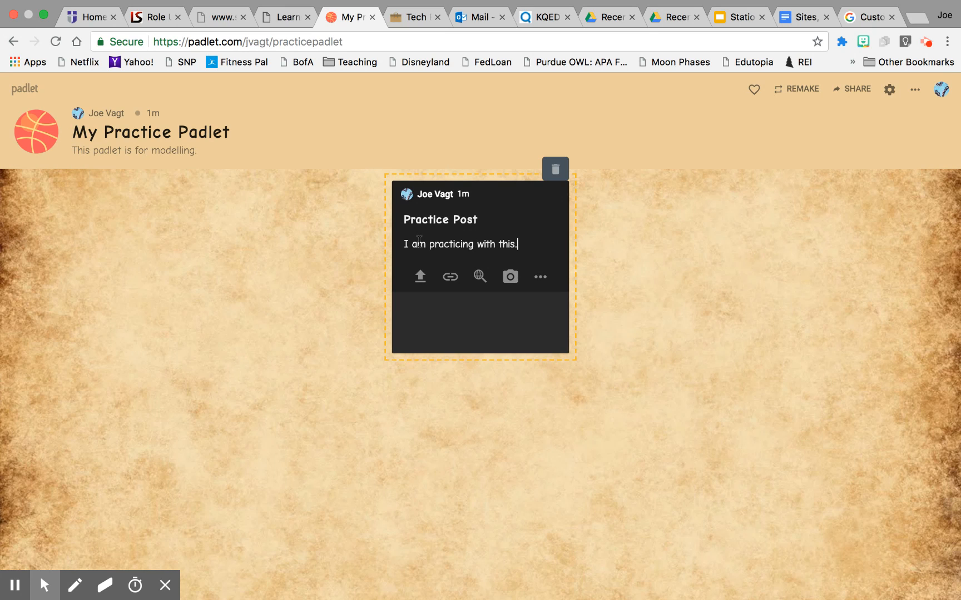
pyautogui.click(539, 282)
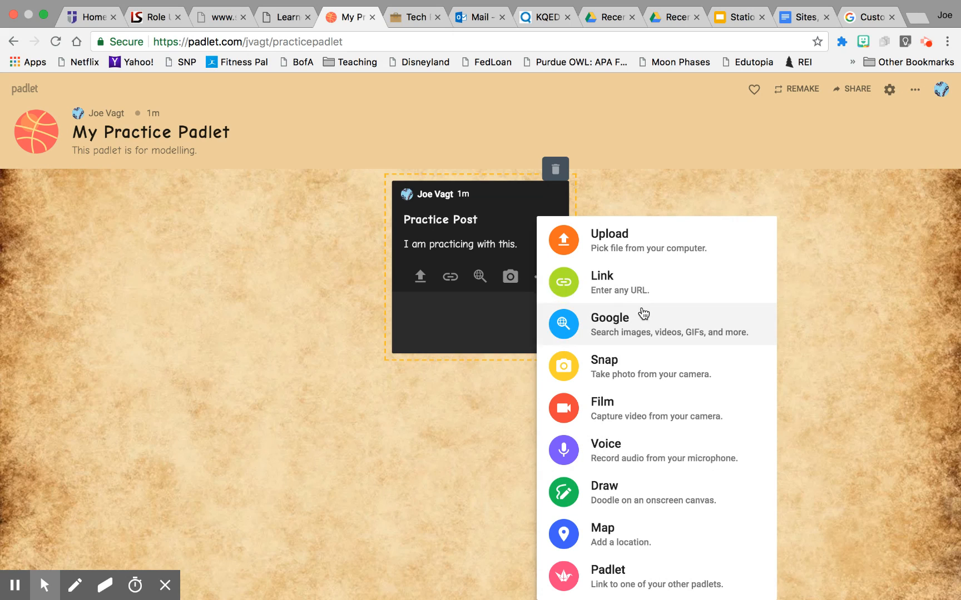
pyautogui.click(493, 326)
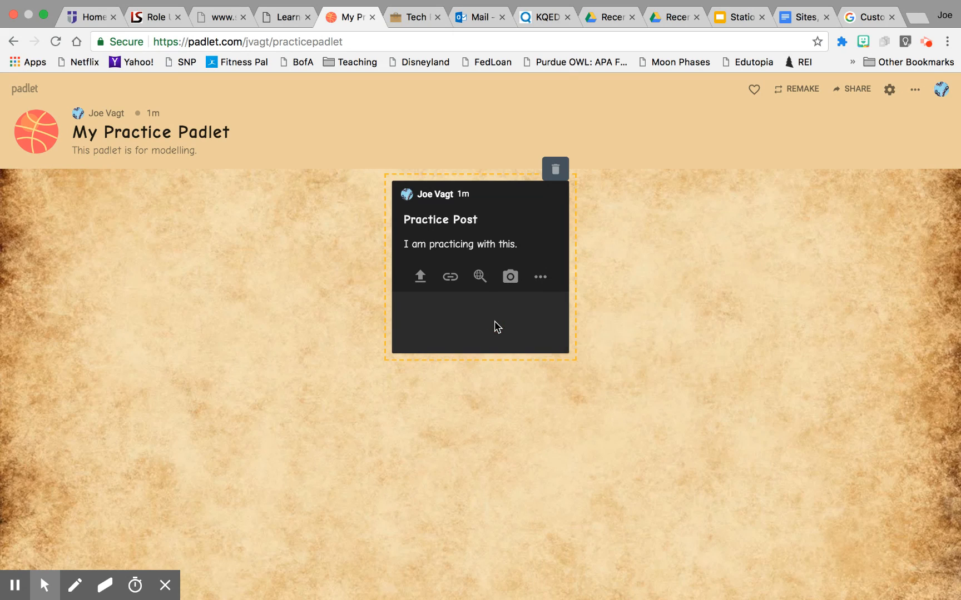
pyautogui.click(668, 323)
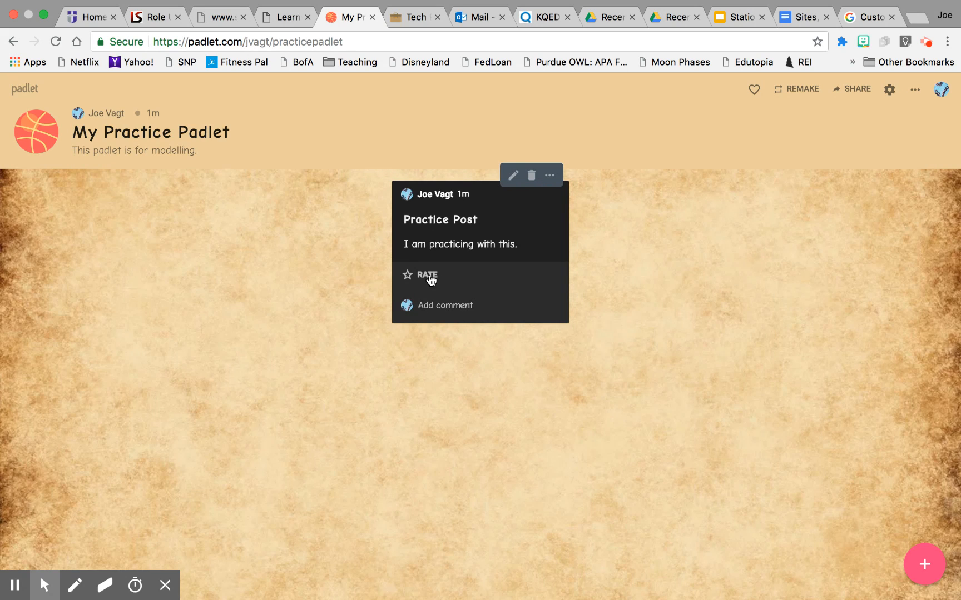
# Step: Open the Practice Post for editing and exit without edits, and set the post's color to blue
pyautogui.click(515, 179)
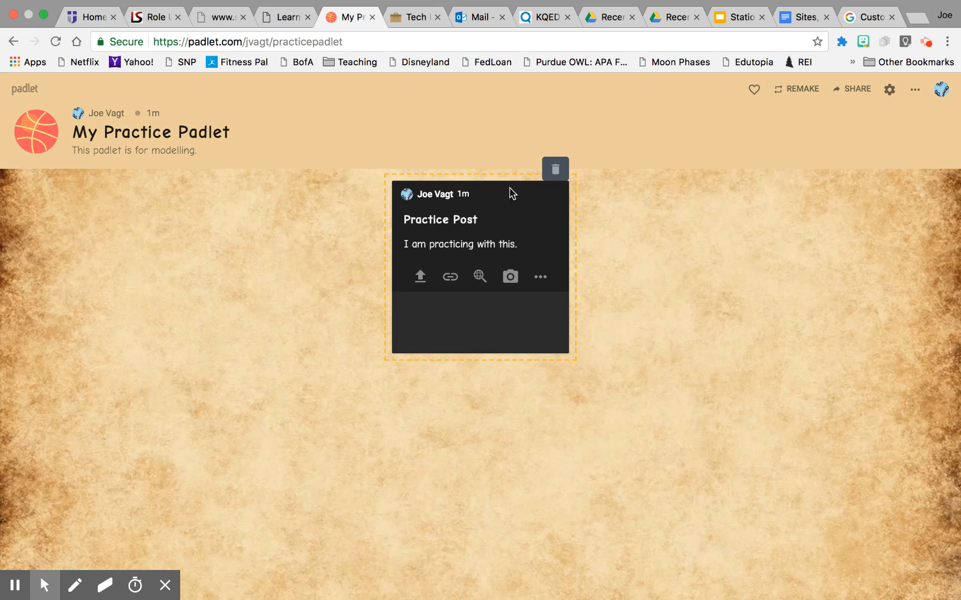
pyautogui.click(712, 239)
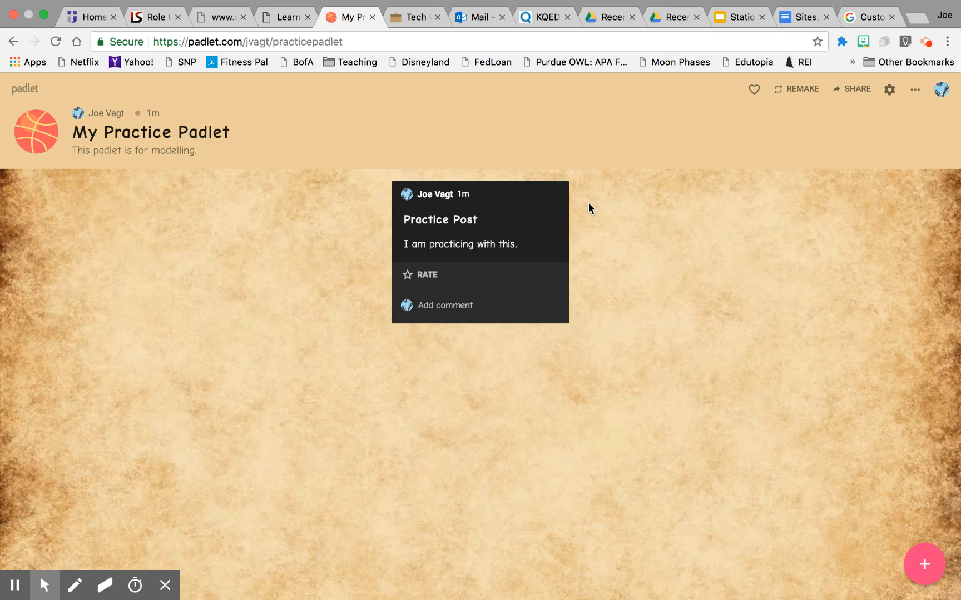
pyautogui.click(547, 176)
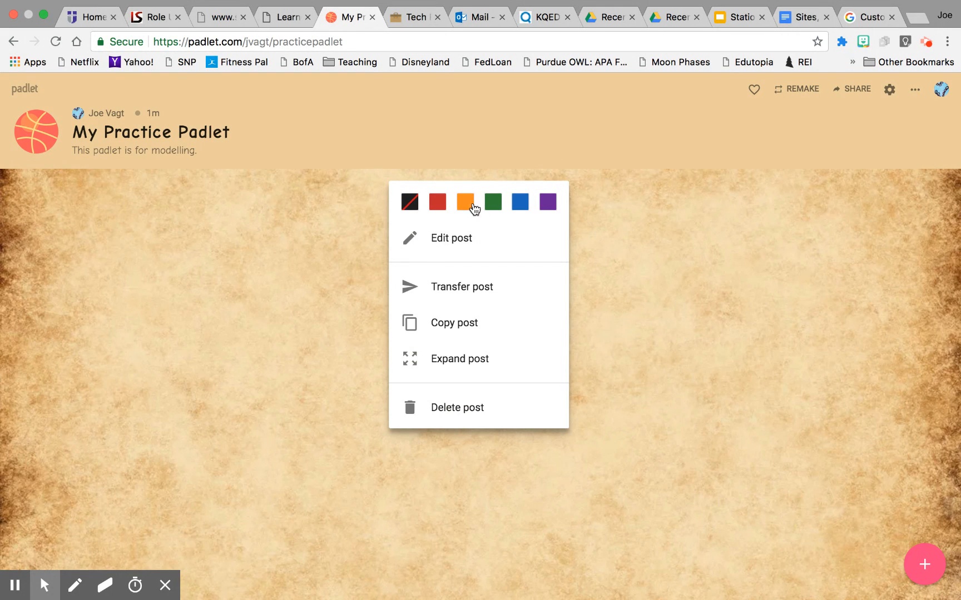
pyautogui.click(520, 203)
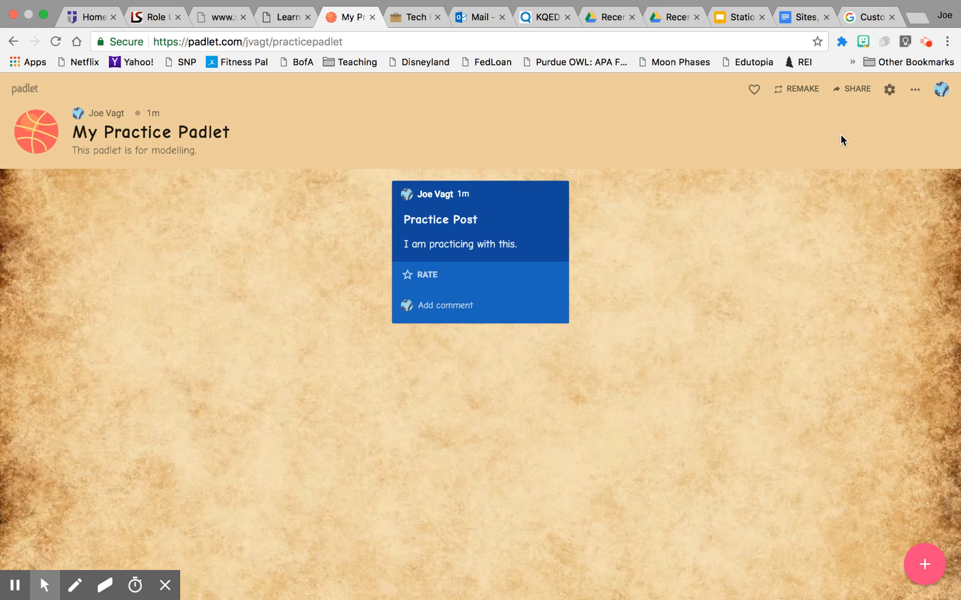
# Step: Open the padlet's sharing settings and review the privacy, access, contributor and advanced options
pyautogui.click(843, 94)
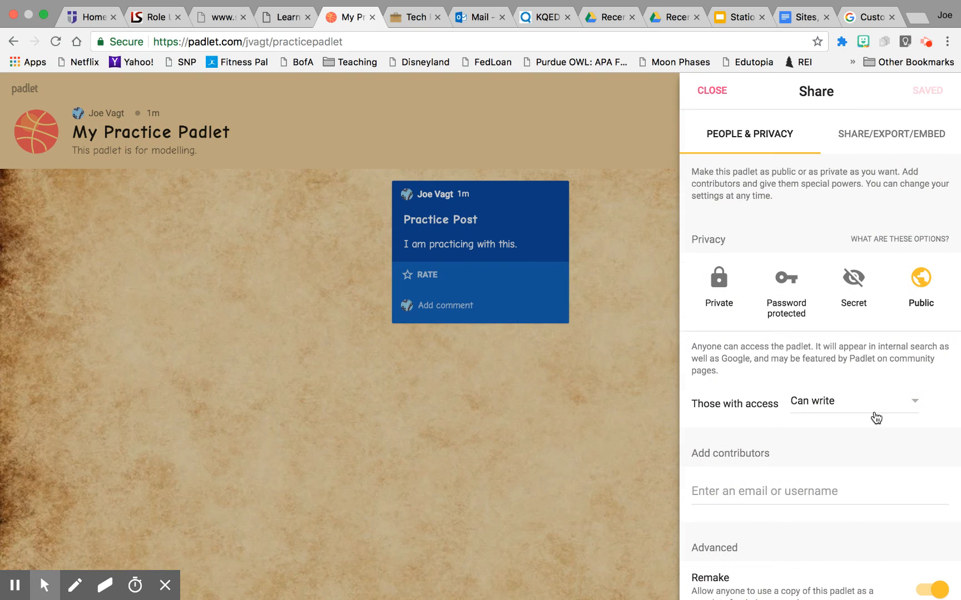
pyautogui.scroll(-3, 876, 418)
pyautogui.scroll(2, 875, 413)
pyautogui.scroll(-3, 875, 413)
pyautogui.scroll(5, 878, 334)
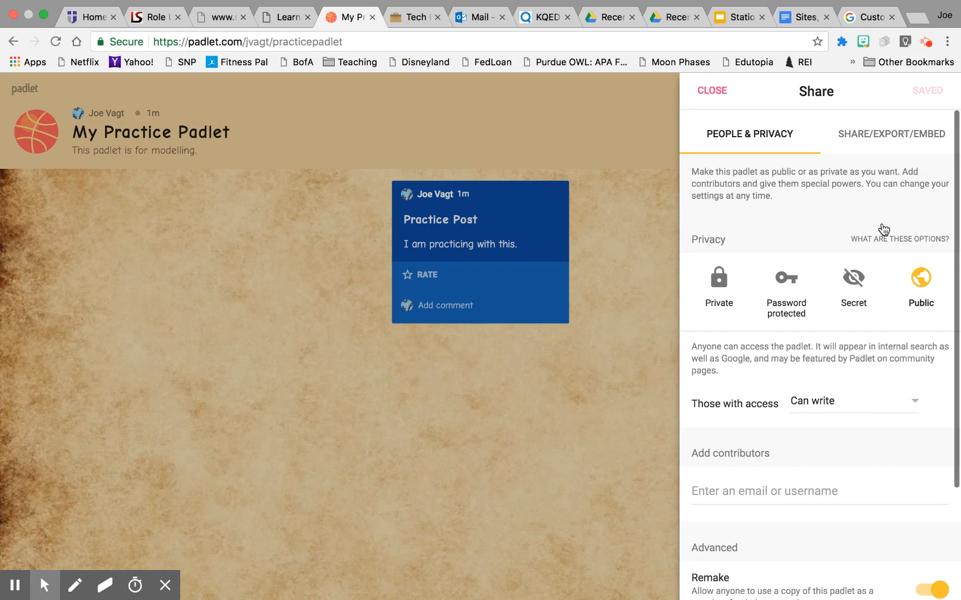
# Step: Copy the link to this padlet, review the other share and export options, and close the sharing settings
pyautogui.click(883, 129)
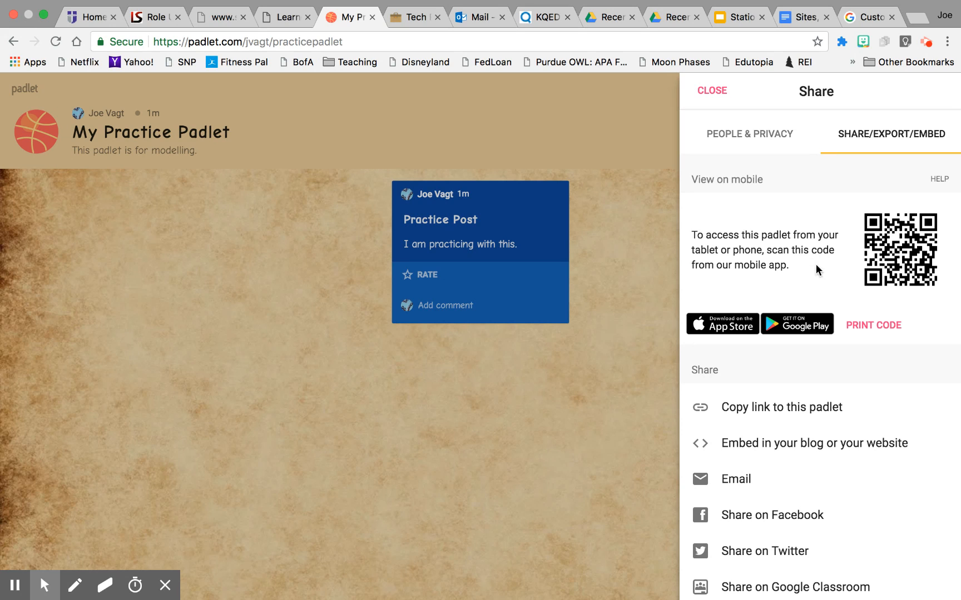
pyautogui.scroll(-3, 905, 242)
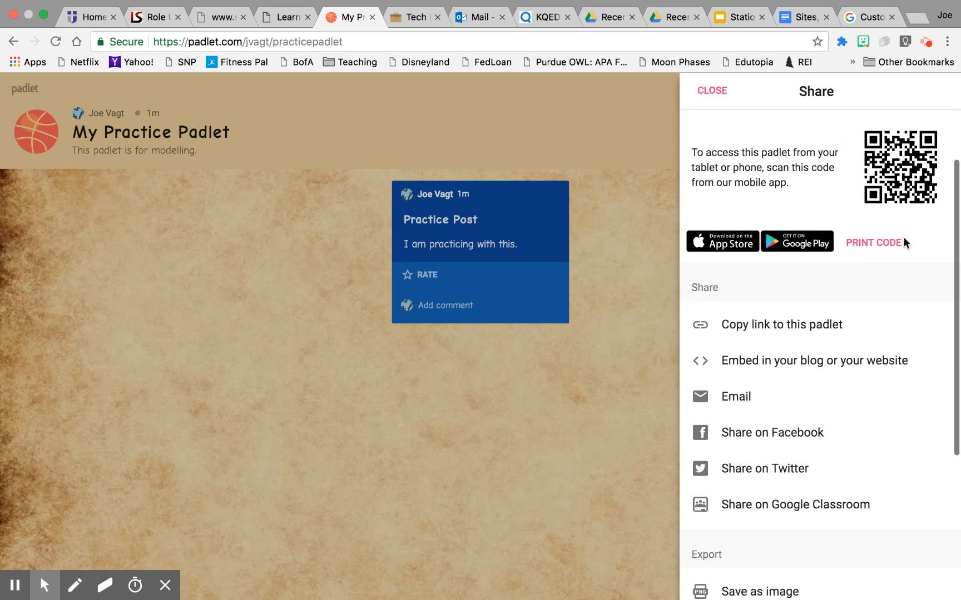
pyautogui.click(783, 328)
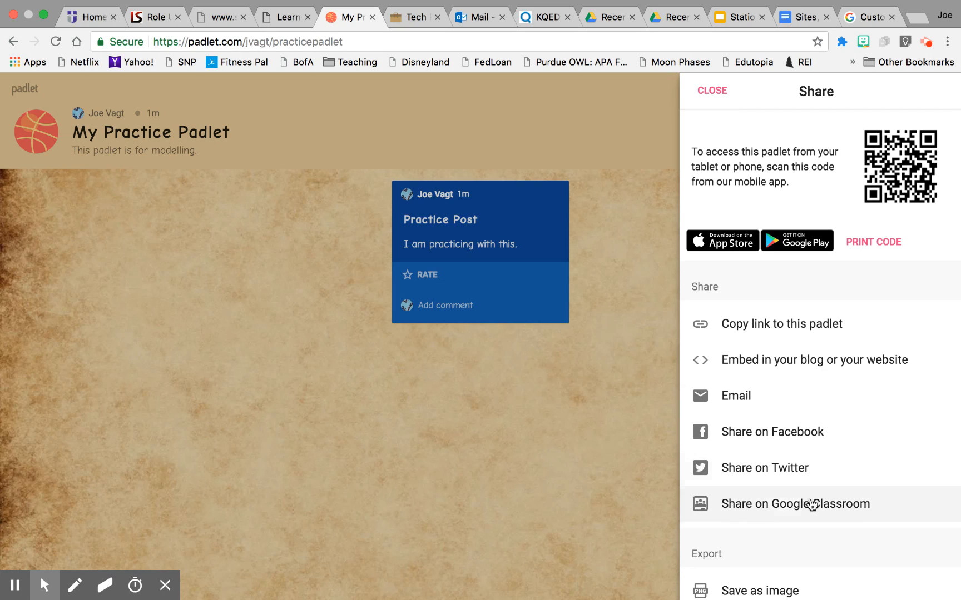
pyautogui.scroll(-2, 755, 513)
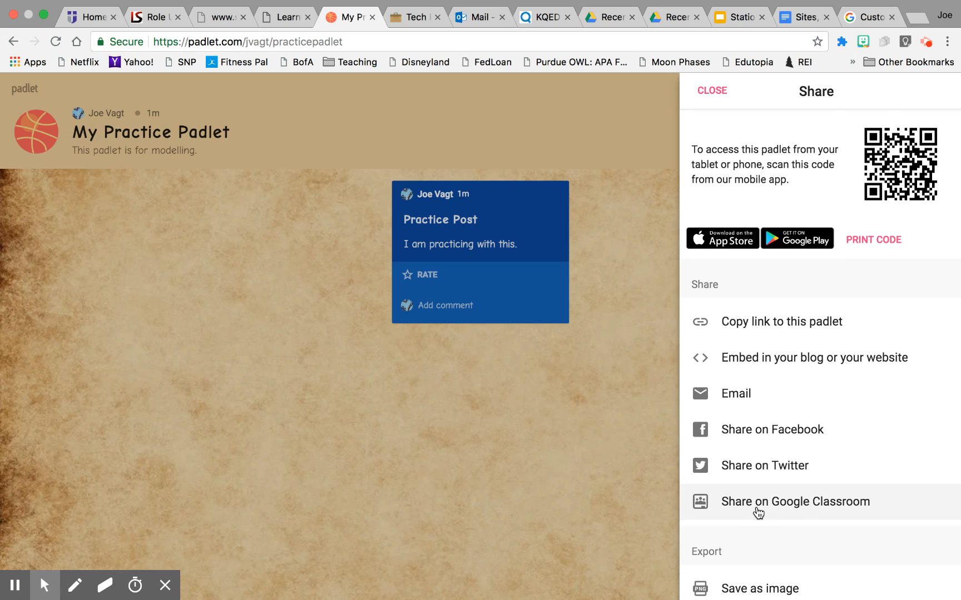
pyautogui.scroll(-5, 828, 463)
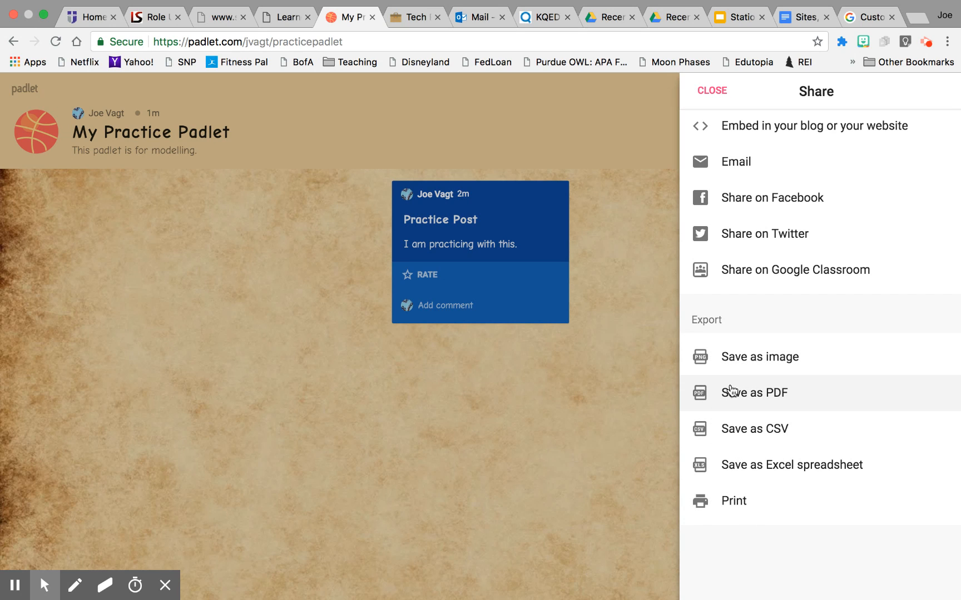
pyautogui.click(711, 89)
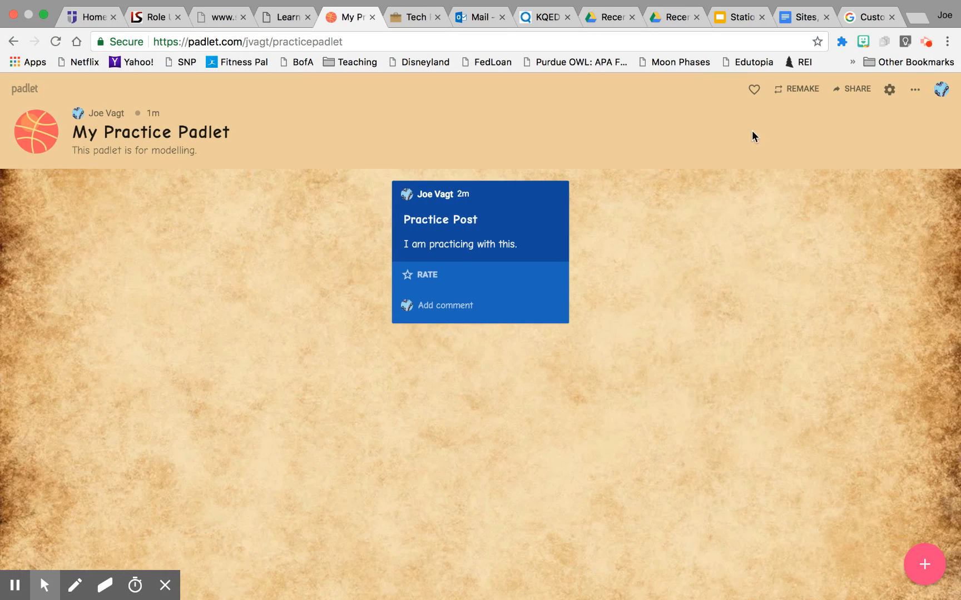